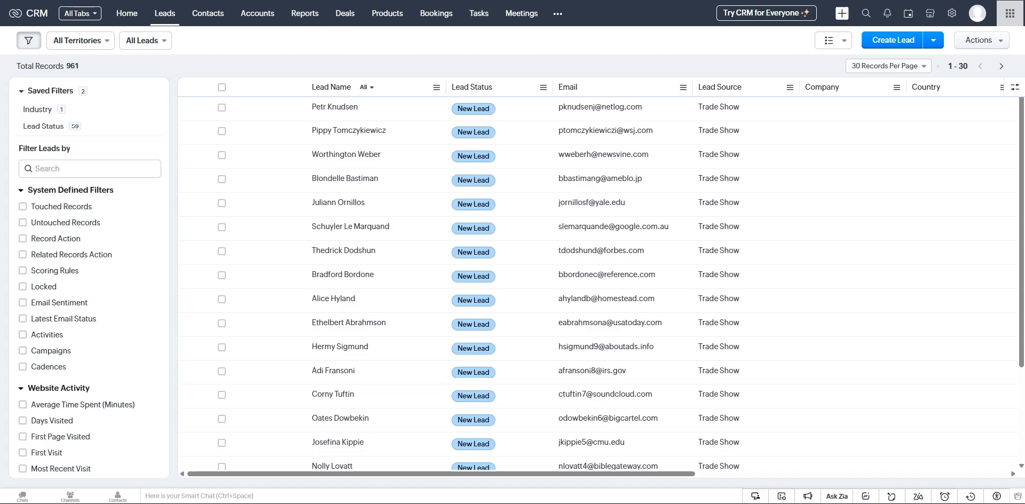
Start creating a new lead and locate the Lead Source field by searching the page for "source".
left_click(886, 50)
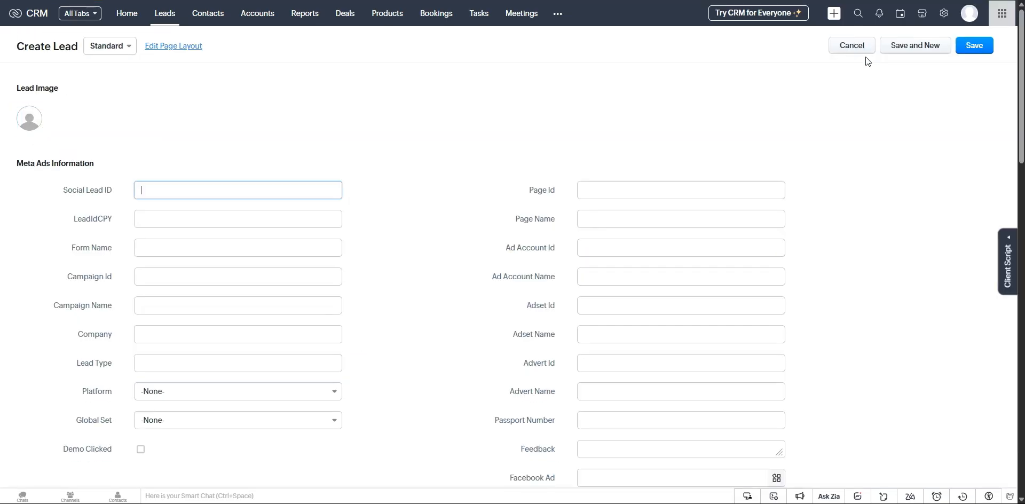
key("ctrl+f")
type("source")
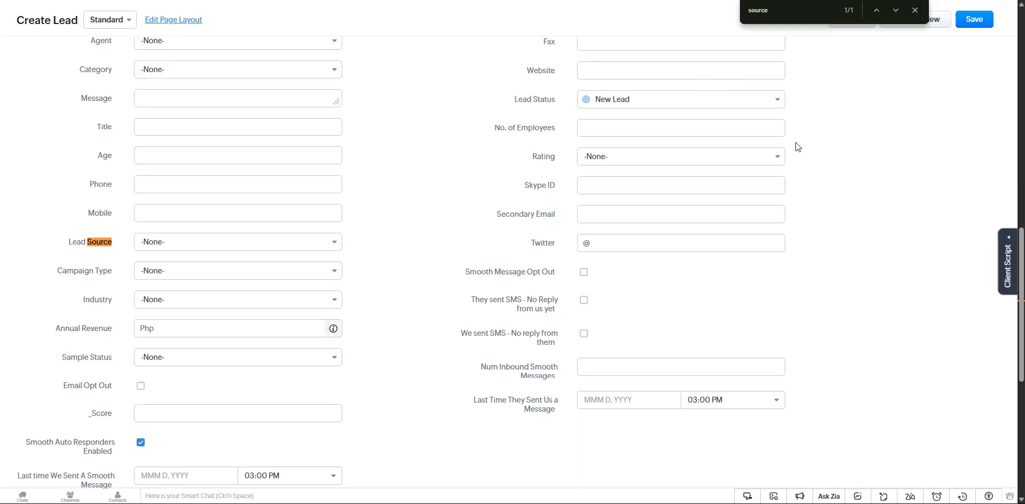
left_click(914, 10)
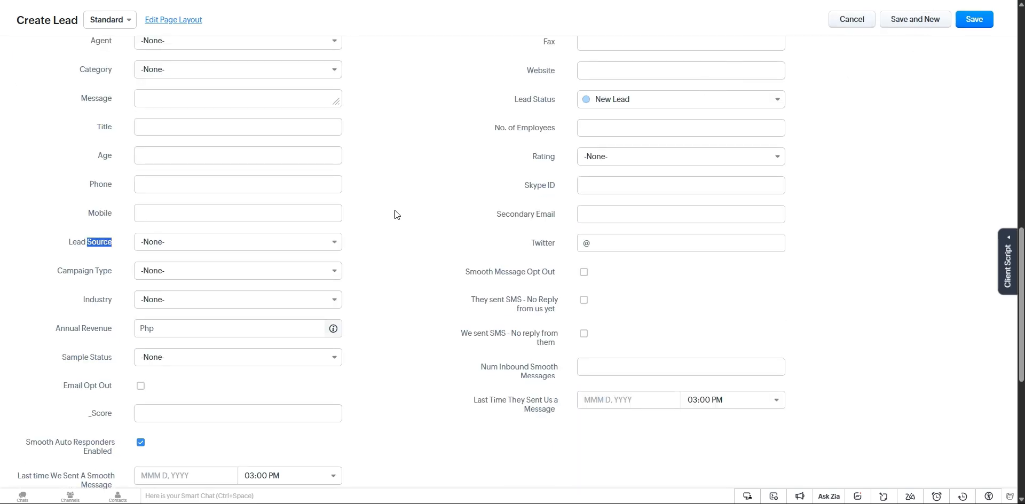
Set the new lead's Lead Source to Facebook.
left_click(64, 239)
left_click(197, 247)
scroll(277, 318, "down", 1)
scroll(277, 334, "down", 2)
scroll(281, 341, "up", 2)
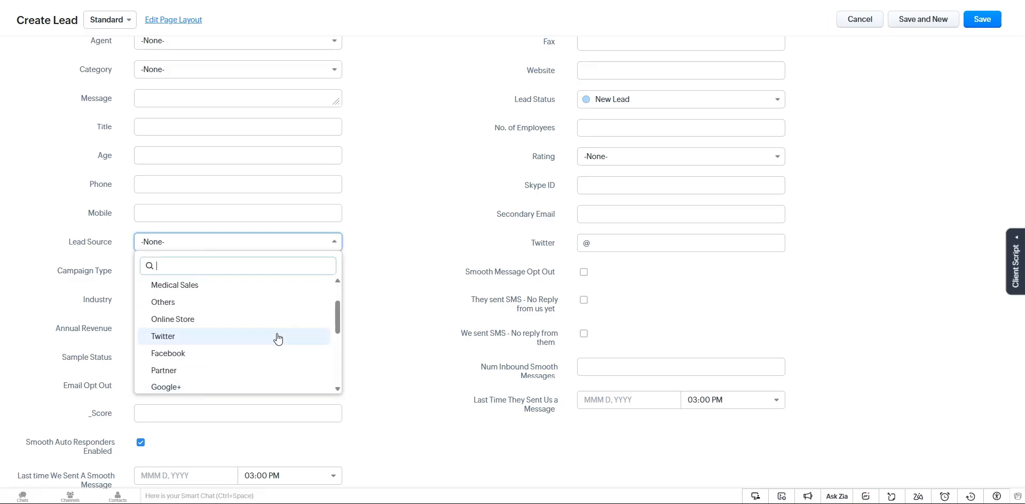
left_click(267, 353)
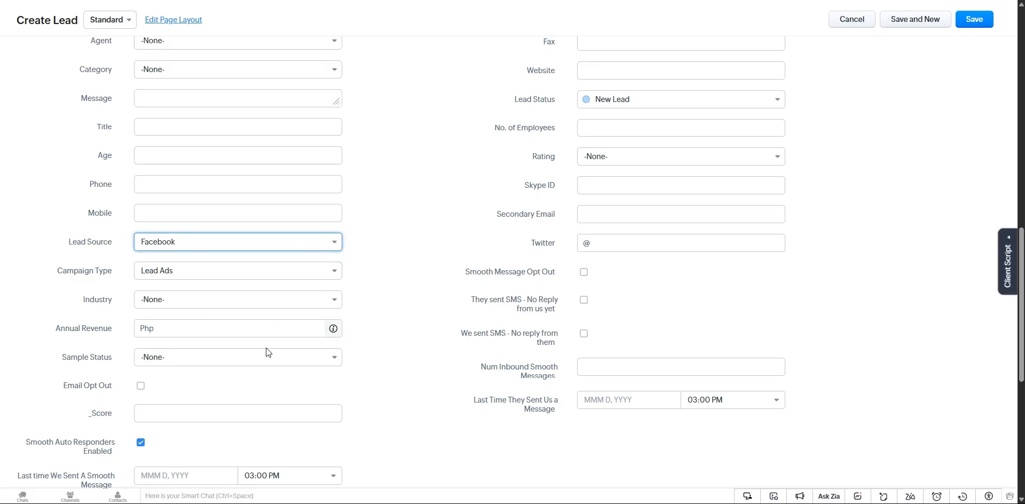
Check which Campaign Type options are offered for the Facebook lead source.
left_click_drag(56, 274, 115, 273)
left_click(120, 284)
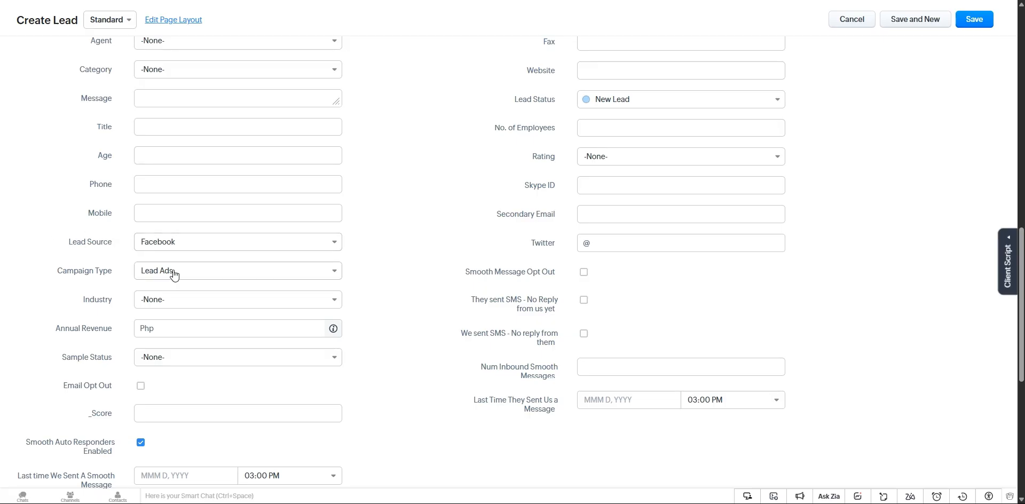
left_click(200, 273)
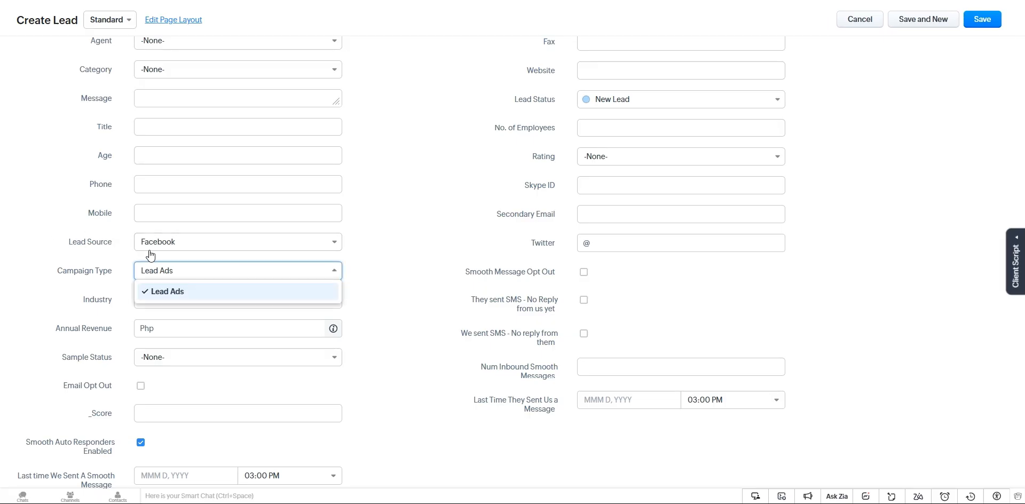
left_click(214, 289)
Change the Lead Source to Google+ and check the Campaign Type options offered for it.
left_click(241, 244)
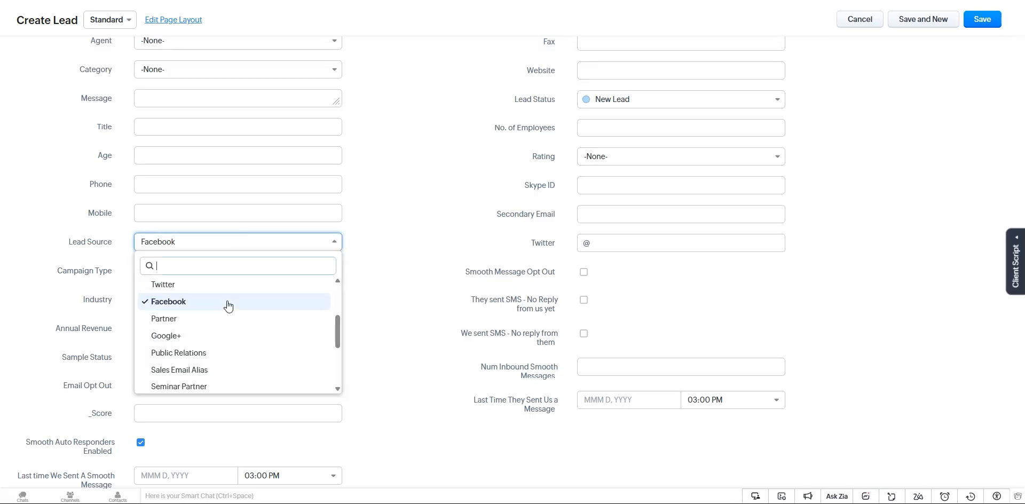
left_click(267, 334)
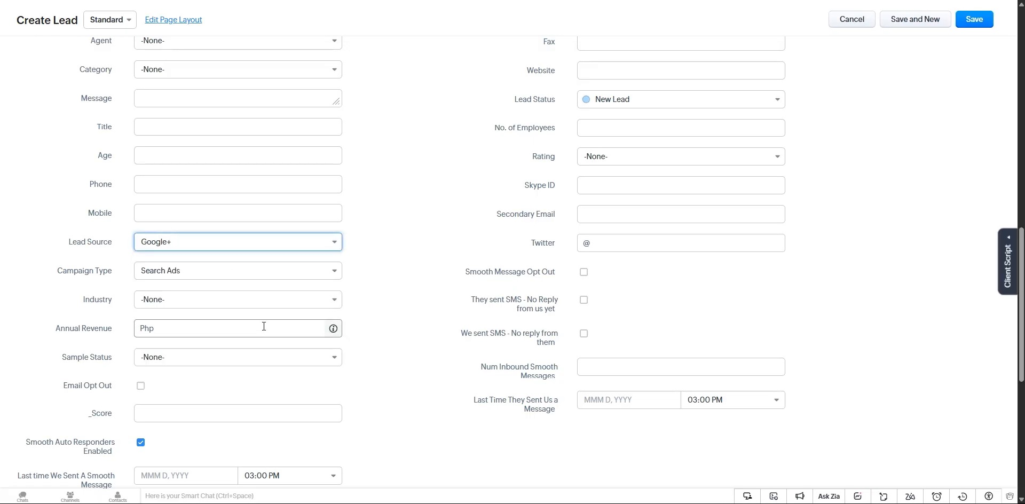
left_click(217, 274)
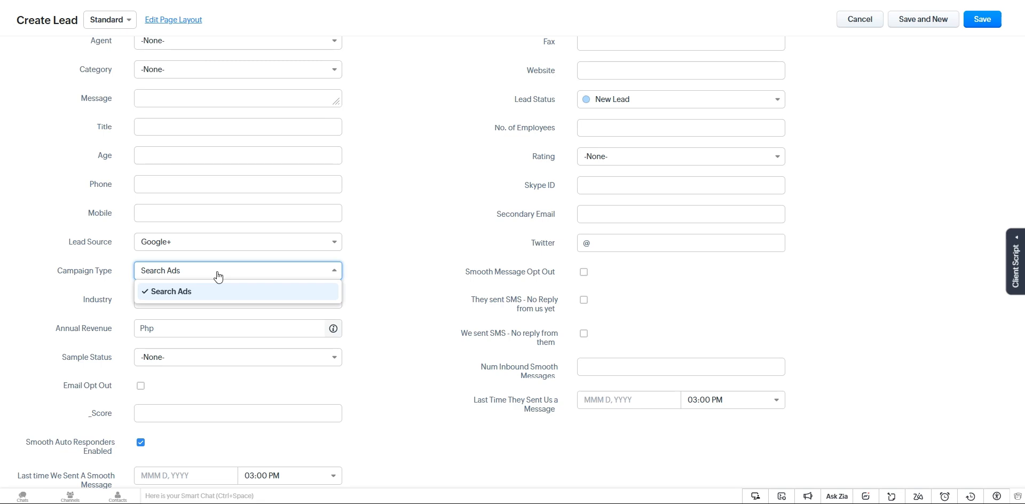
left_click(217, 275)
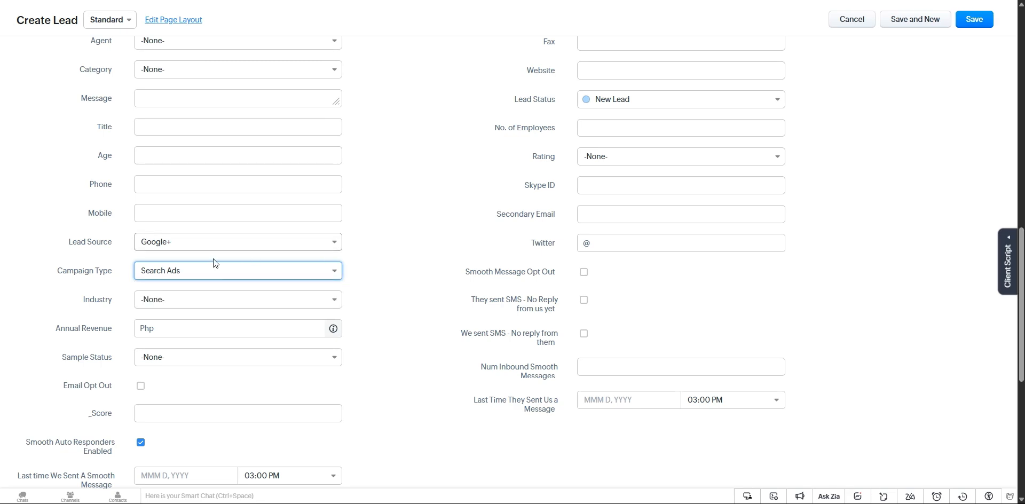
Discard the unsaved lead and open the Modules and Fields customization in Setup.
left_click(844, 22)
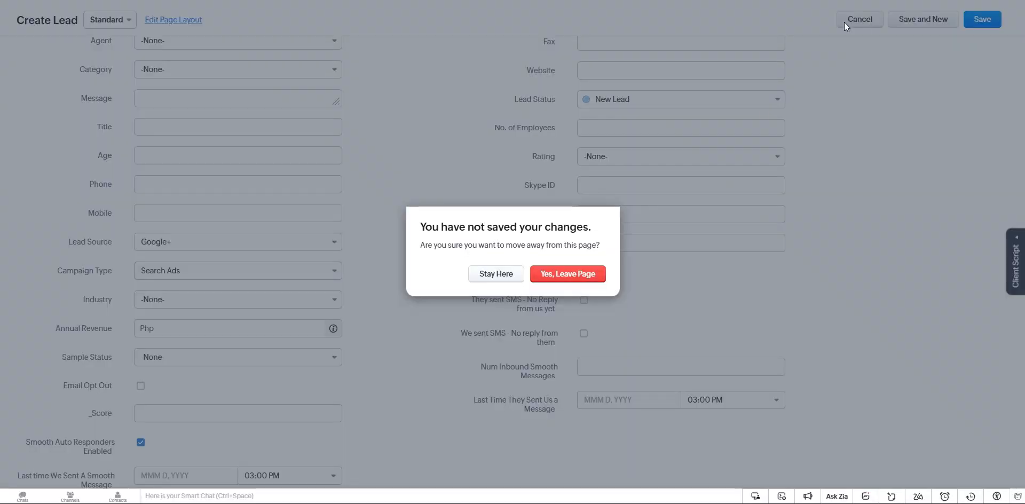
left_click(576, 274)
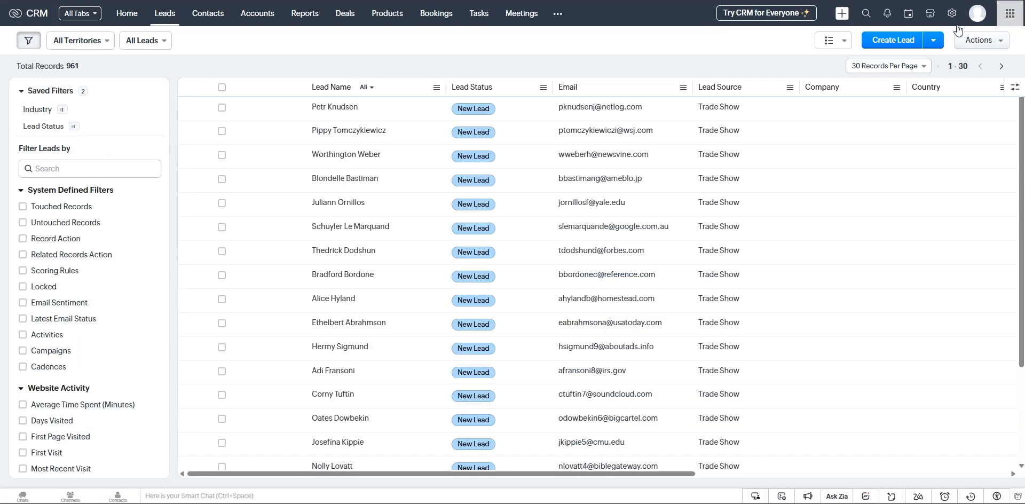
left_click(951, 13)
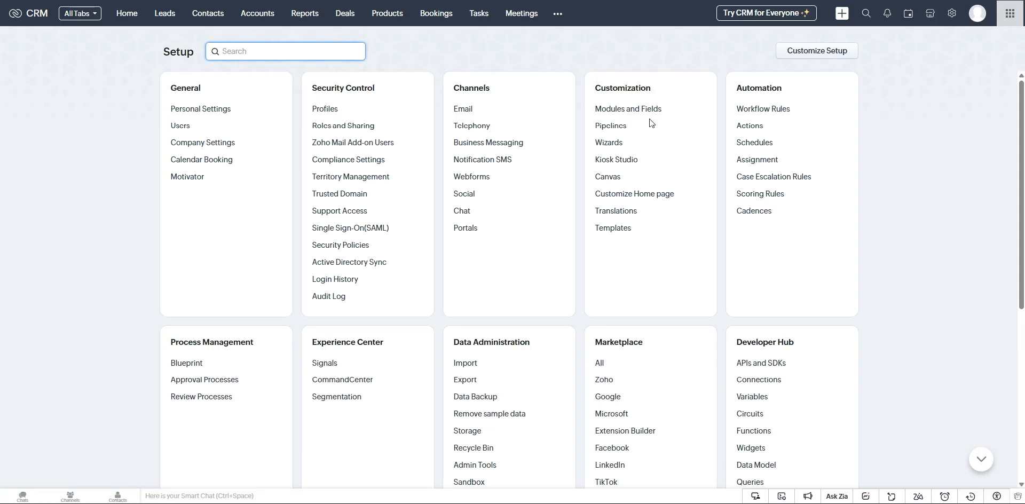
left_click(630, 110)
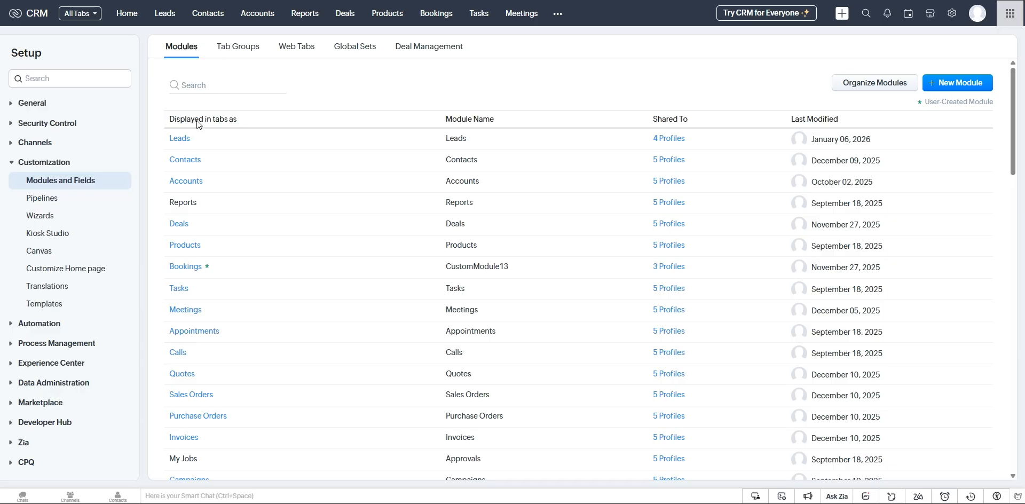
Open the Standard layout of the Leads module and go to its Map Dependency Fields page.
mouse_move(202, 139)
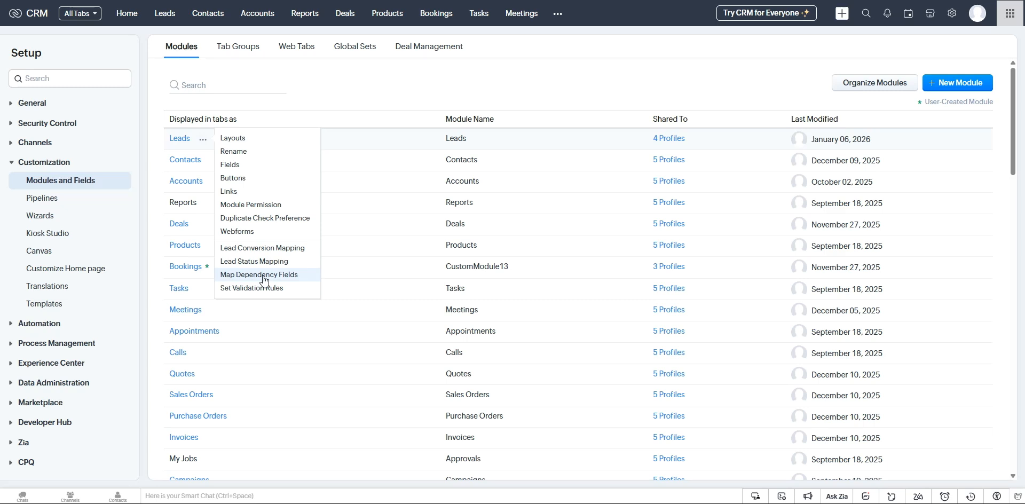
left_click(184, 138)
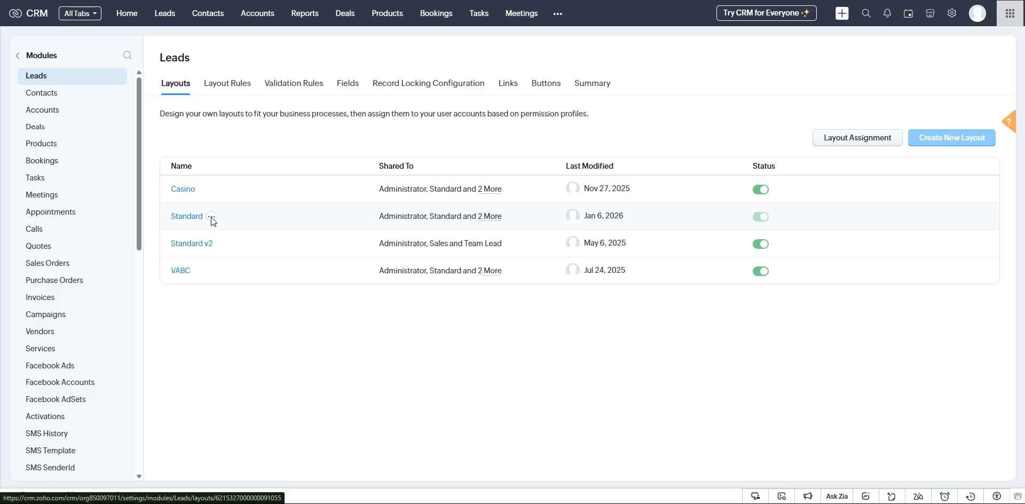
left_click(212, 217)
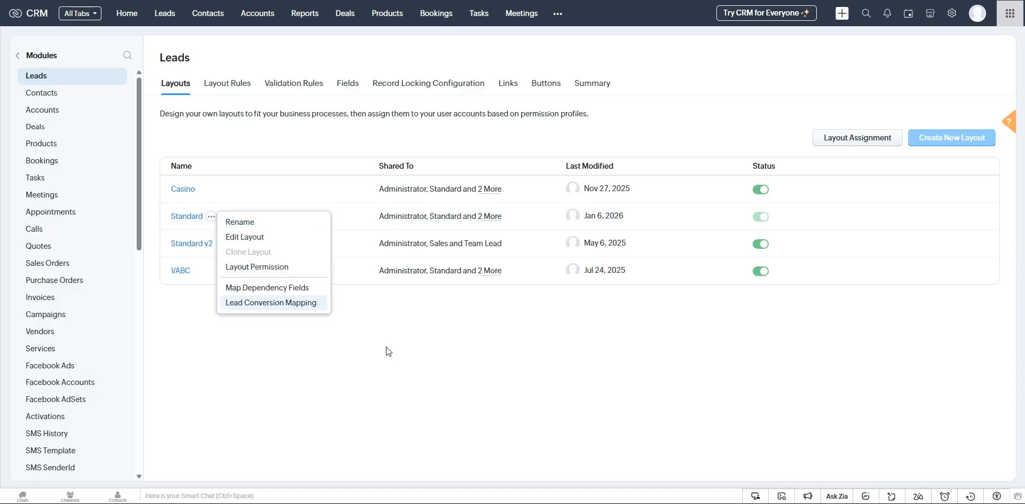
left_click(194, 216)
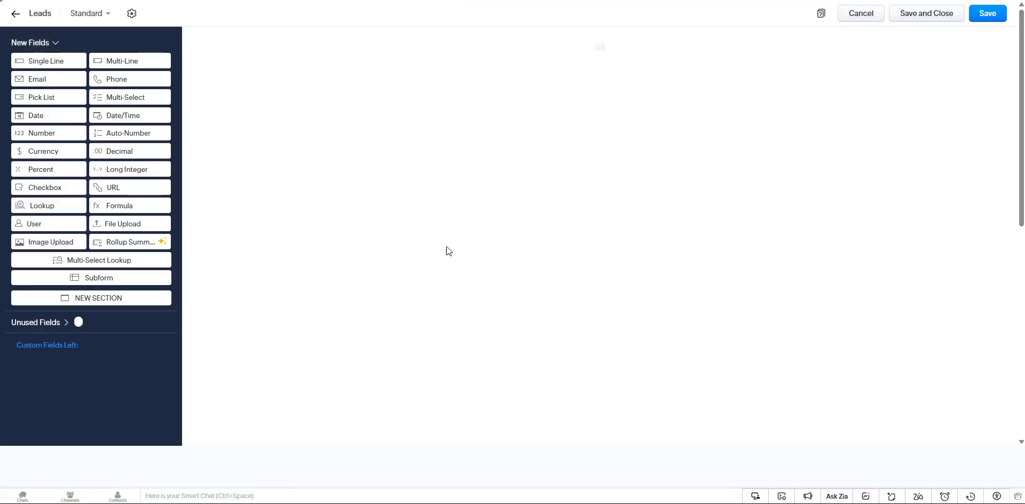
scroll(535, 256, "down", 3)
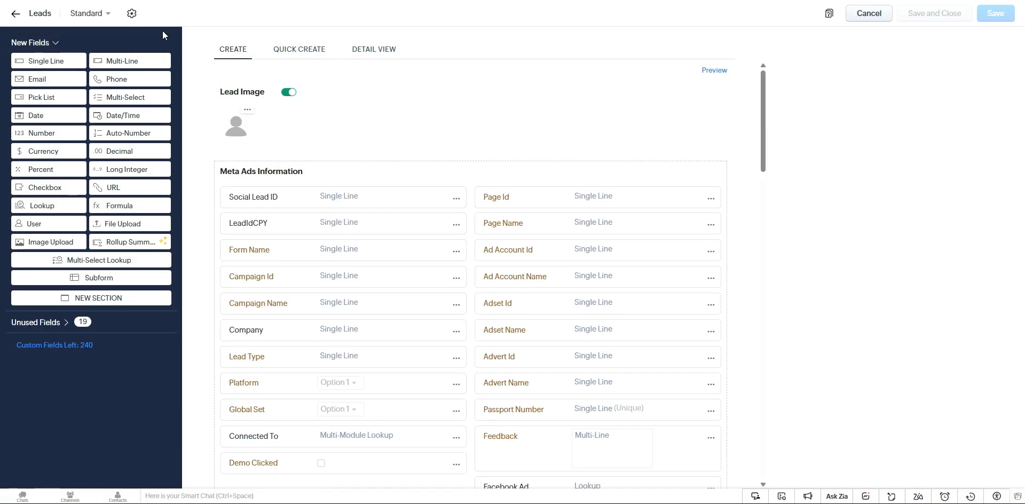
left_click(132, 14)
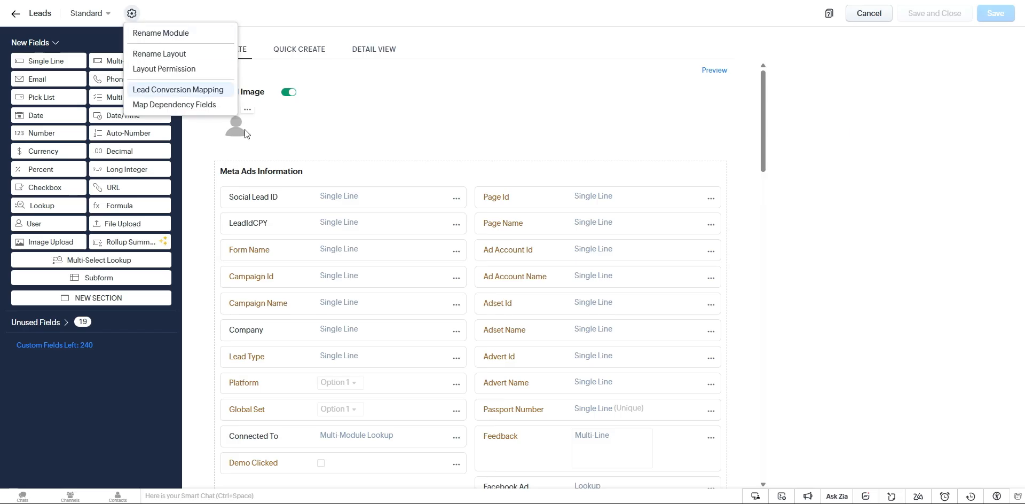
left_click(201, 110)
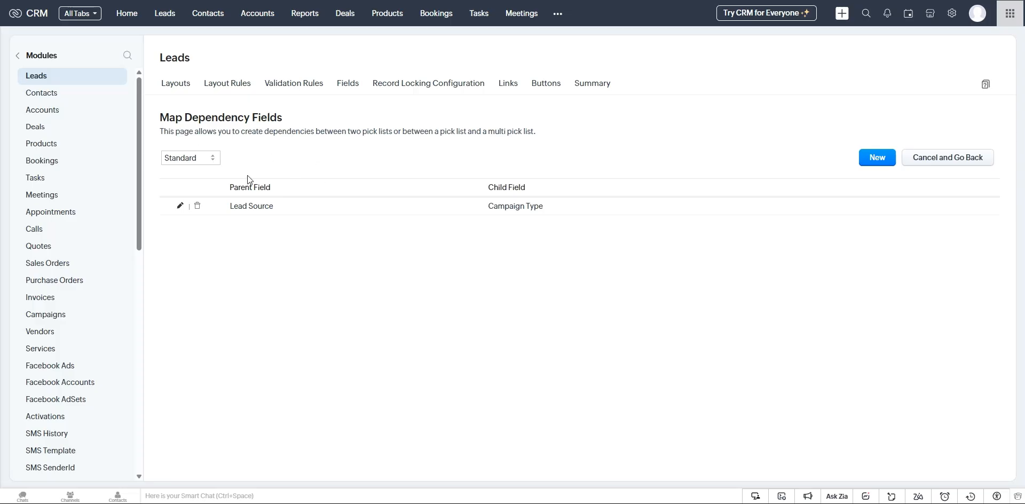
Check which Leads layouts are available for dependency mapping, keeping Standard selected.
left_click(207, 161)
left_click(316, 158)
left_click(210, 161)
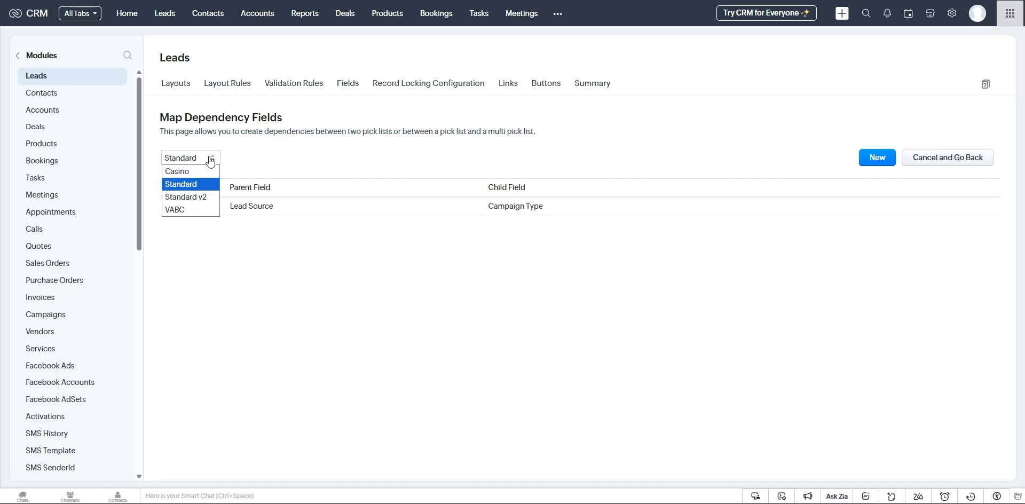
left_click(274, 152)
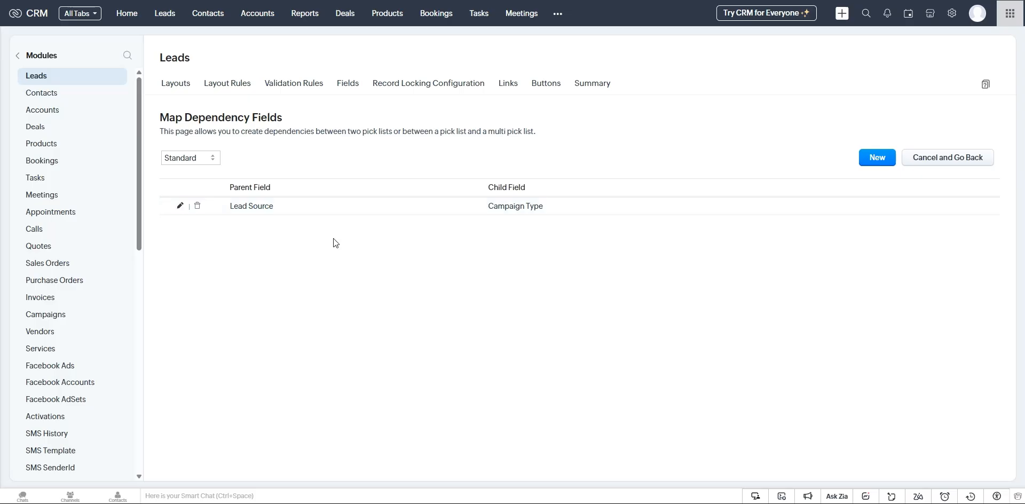
Open the Lead Source to Campaign Type dependency for editing and review the mappings for Partner, Google+, Public Relations and Sales Email Alias.
left_click(180, 208)
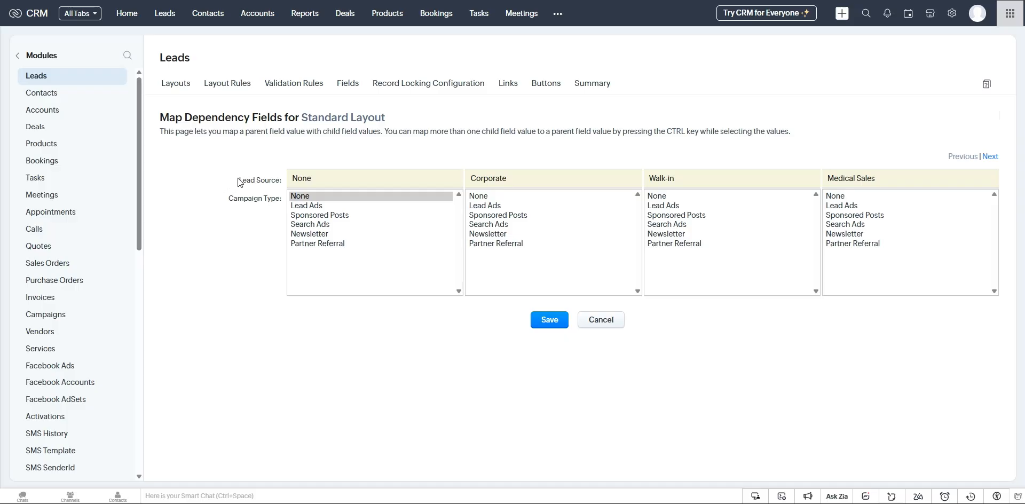
left_click_drag(237, 180, 283, 182)
left_click(282, 225)
left_click_drag(223, 199, 273, 201)
left_click(276, 213)
left_click(989, 157)
left_click(989, 157)
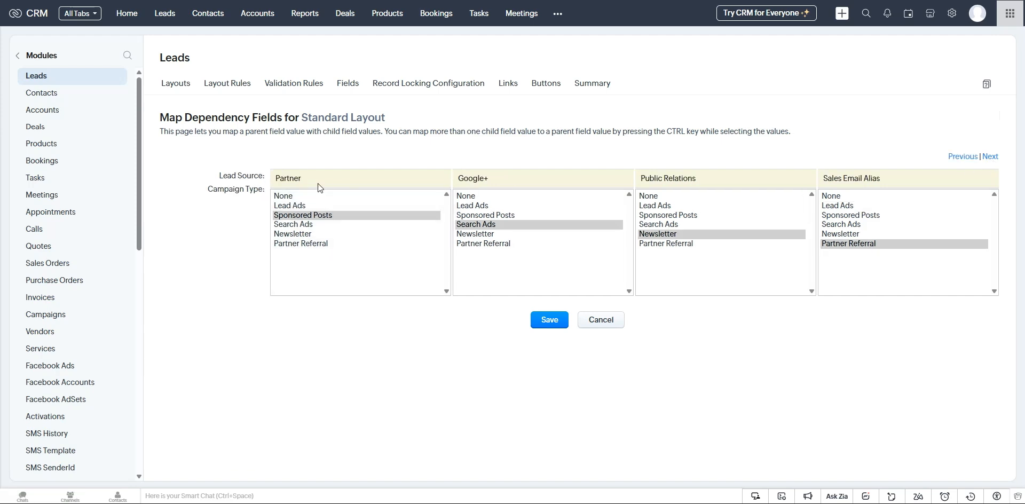
left_click_drag(458, 178, 483, 176)
left_click(506, 154)
left_click_drag(204, 192, 264, 192)
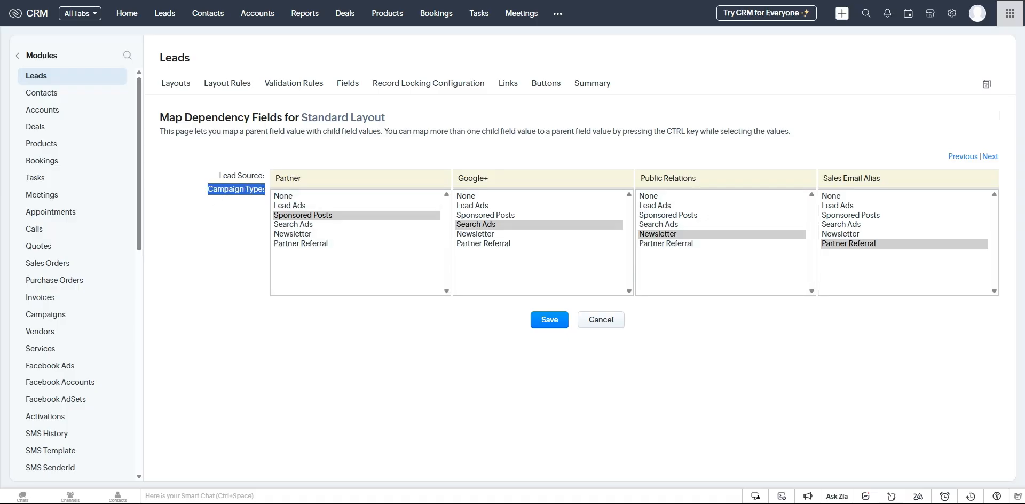
left_click(722, 346)
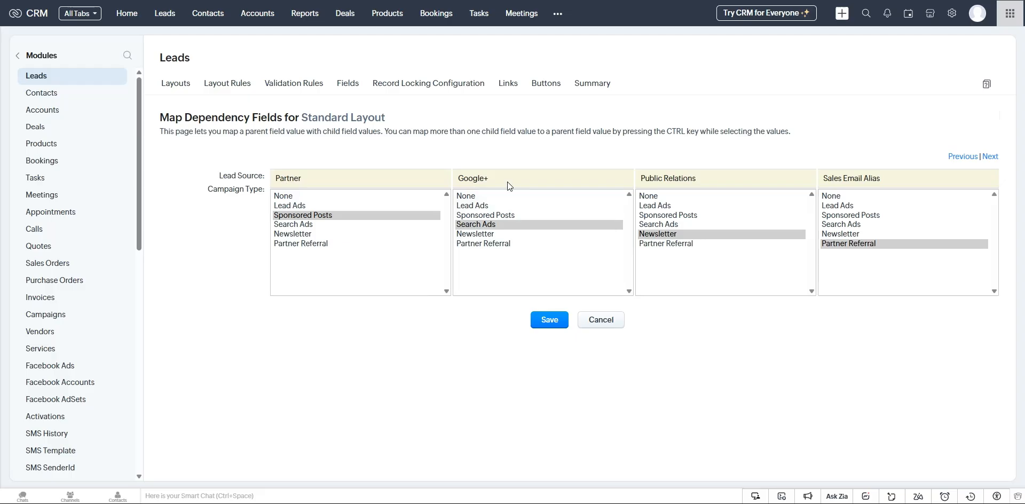
Map the Partner lead source to all campaign types from Lead Ads through Partner Referral and save the dependency.
left_click_drag(345, 257, 334, 236)
left_click(343, 243)
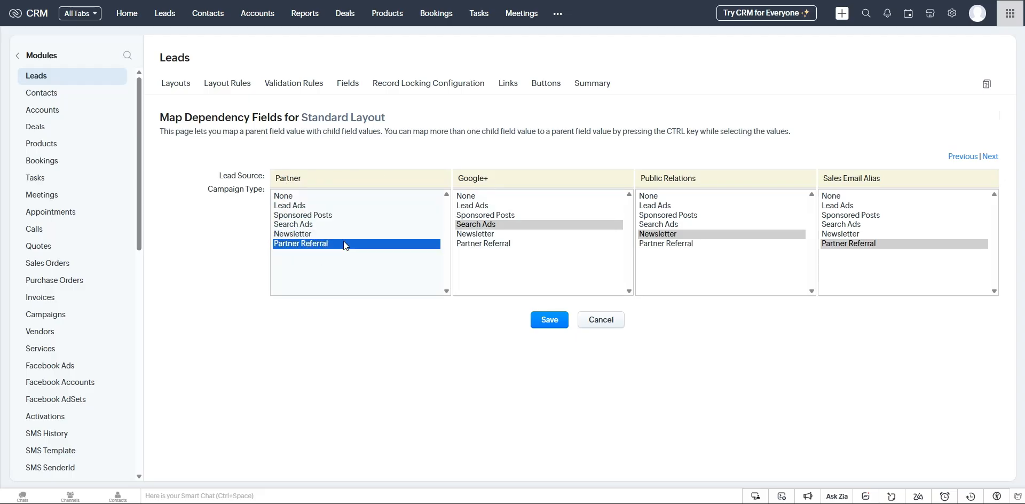
left_click_drag(350, 246, 347, 201)
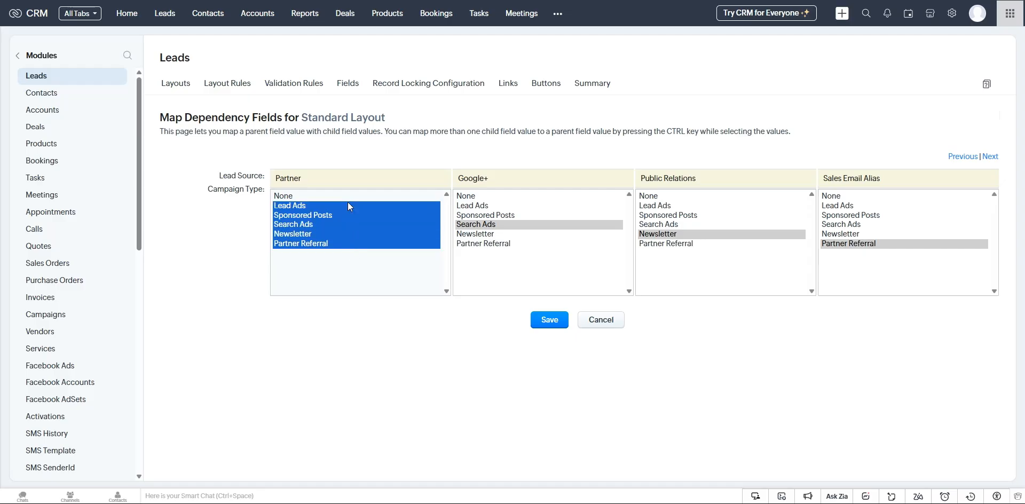
left_click(550, 320)
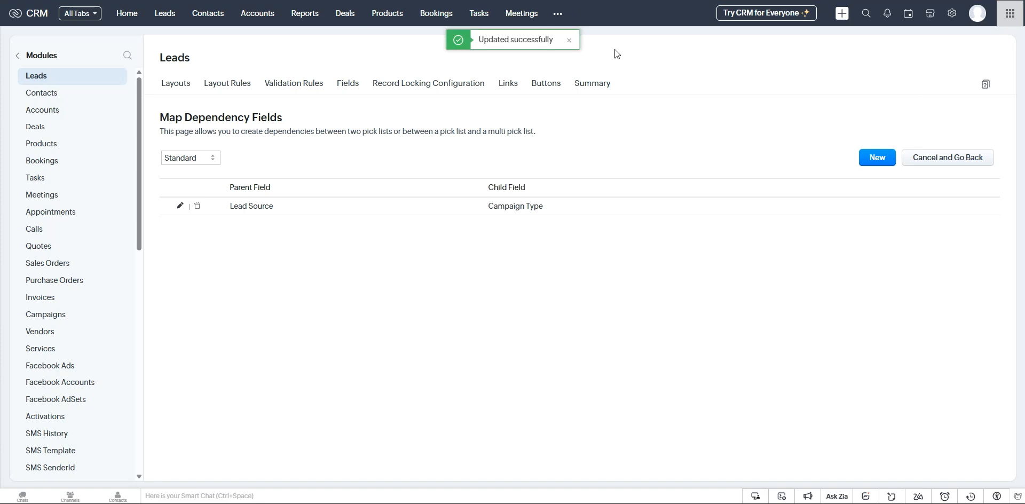
Start a new lead and locate the Lead Source field on the form.
mouse_move(841, 14)
left_click(860, 37)
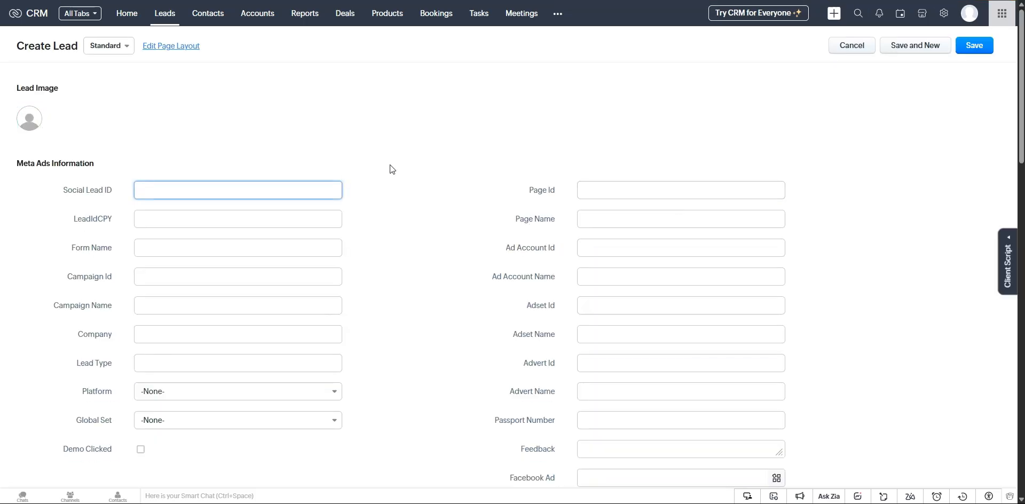
scroll(332, 281, "down", 5)
key("ctrl+f")
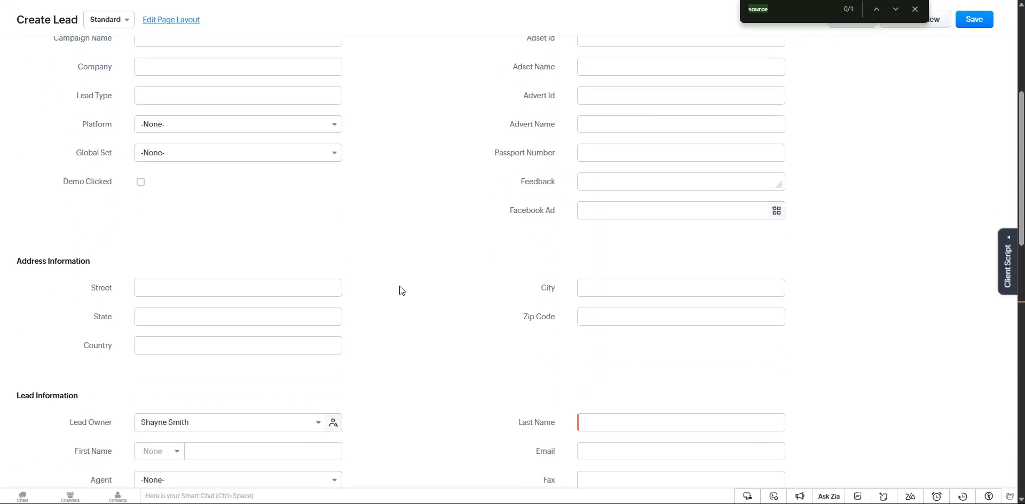
key("Return")
Set the new lead's Lead Source to Partner and check which Campaign Type options are offered.
left_click(308, 246)
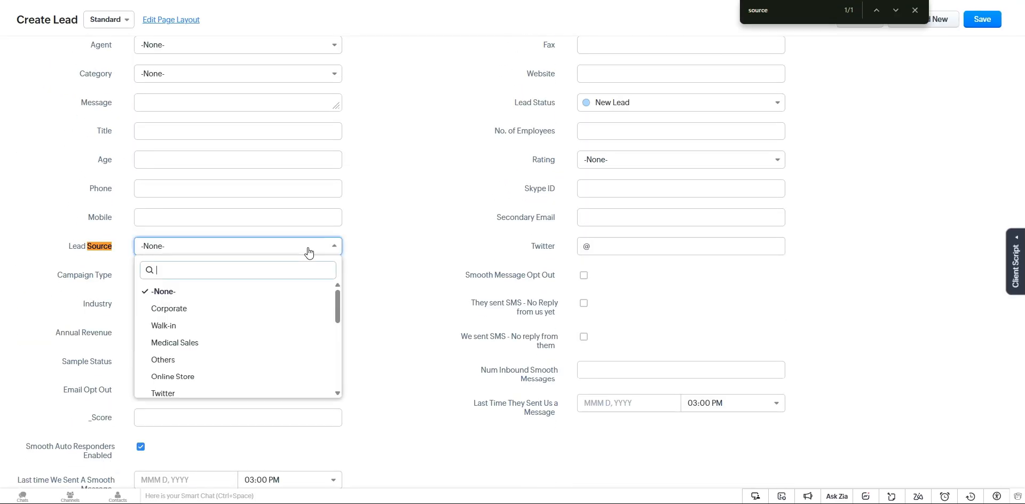
scroll(279, 347, "down", 3)
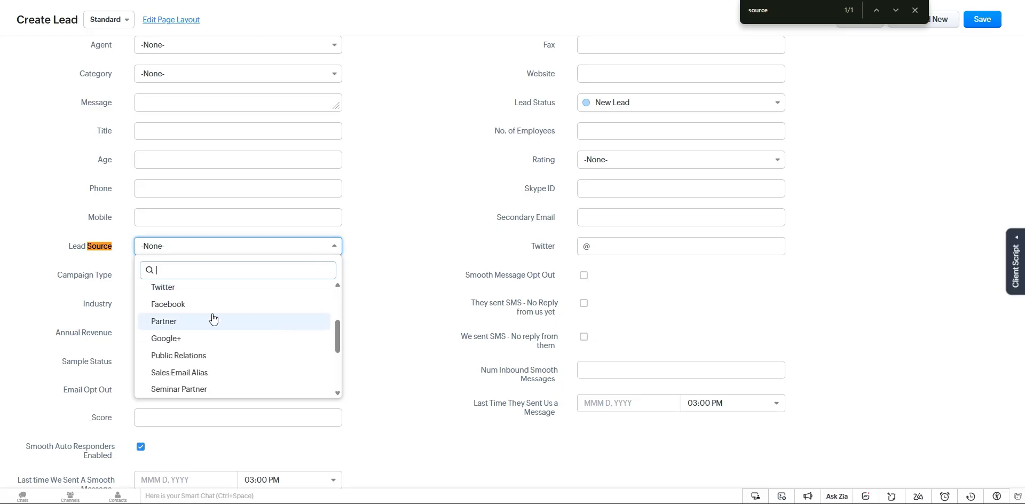
left_click(213, 321)
left_click(217, 274)
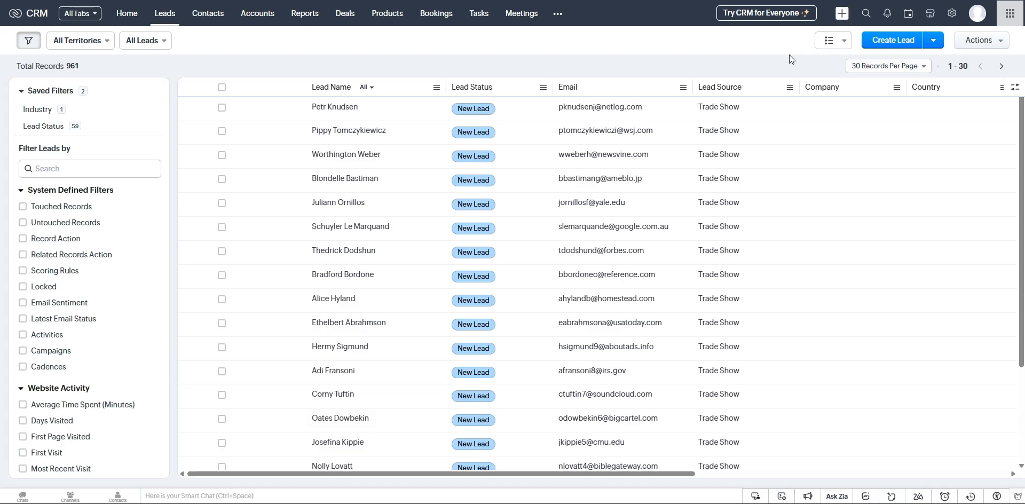
Open the Standard layout of the Leads module for editing from the CRM setup.
left_click(955, 18)
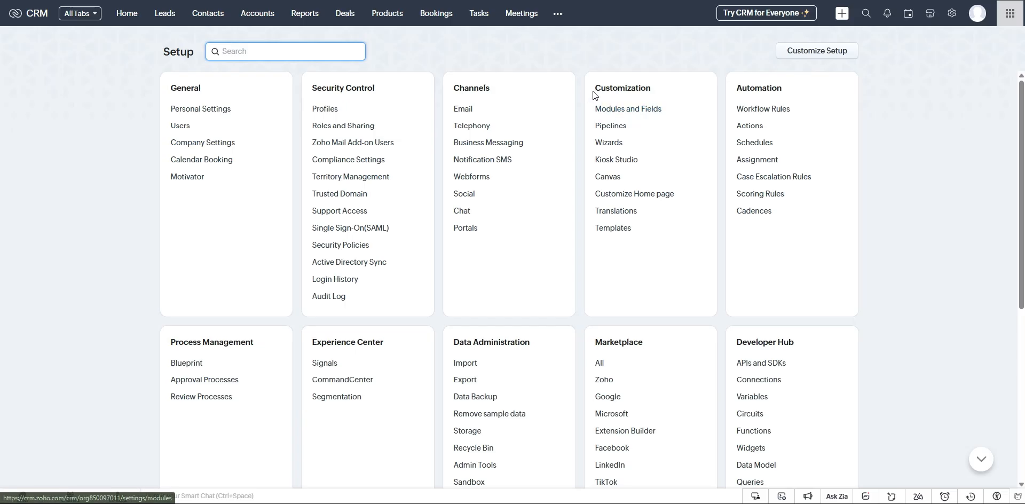
left_click(635, 109)
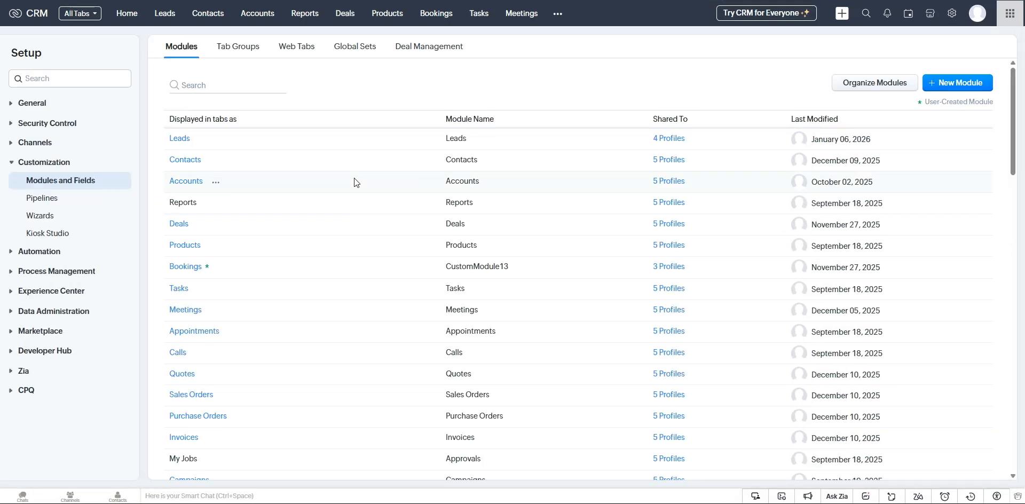
left_click(181, 138)
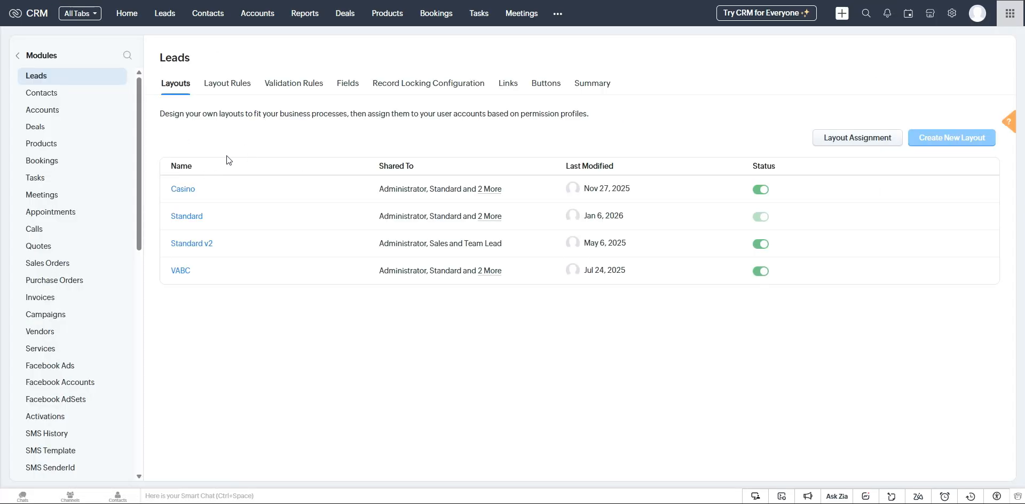
left_click(194, 219)
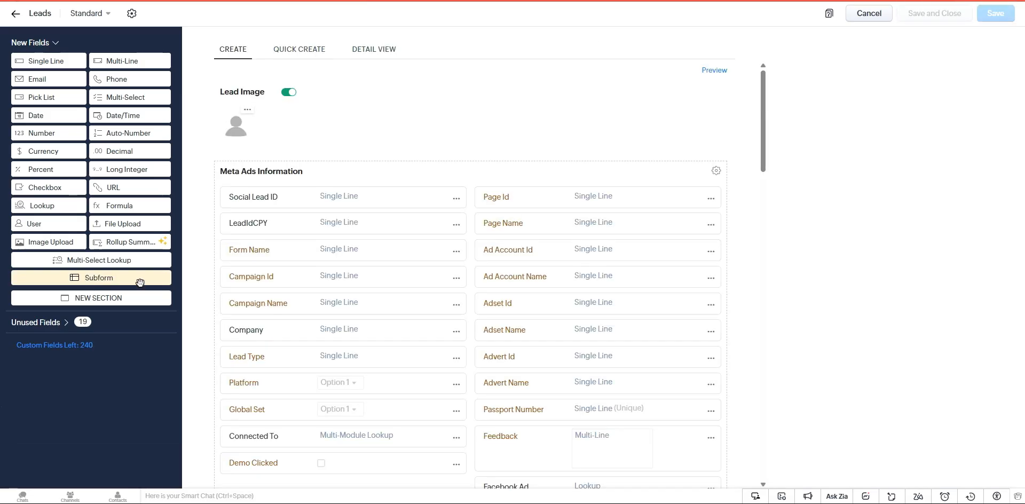
Add a subform to the Standard layout directly above the Description Information section.
scroll(460, 249, "down", 5)
scroll(487, 334, "up", 2)
scroll(487, 336, "down", 2)
scroll(537, 398, "down", 8)
scroll(556, 379, "down", 1)
scroll(556, 380, "down", 8)
scroll(549, 380, "up", 15)
scroll(536, 403, "up", 2)
scroll(533, 394, "down", 5)
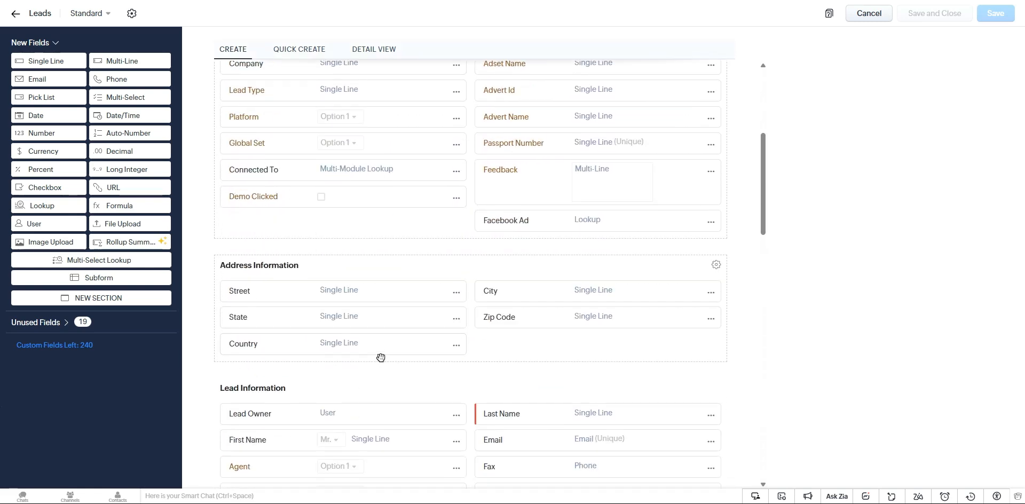
left_click_drag(130, 279, 421, 169)
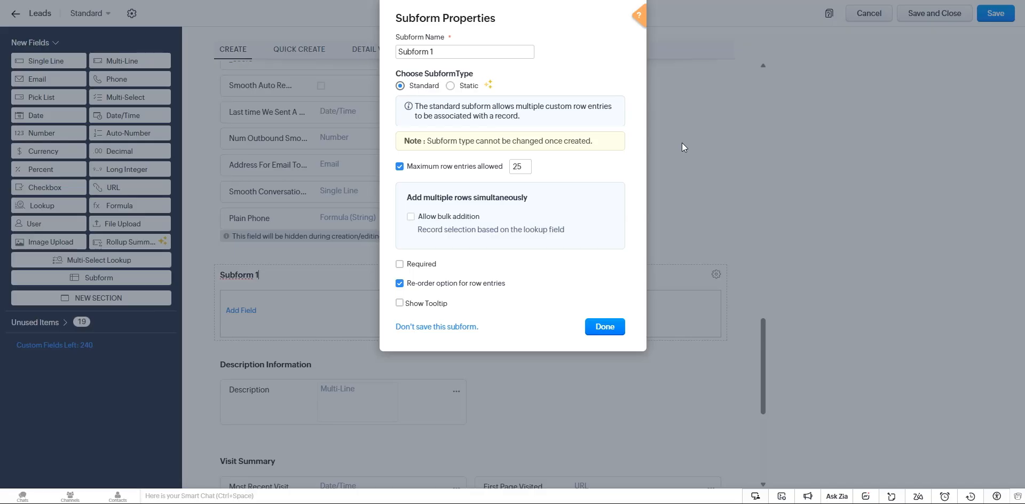
Compare the Static and Standard subform types, keep Standard, and name the subform Subform Demo.
left_click(450, 86)
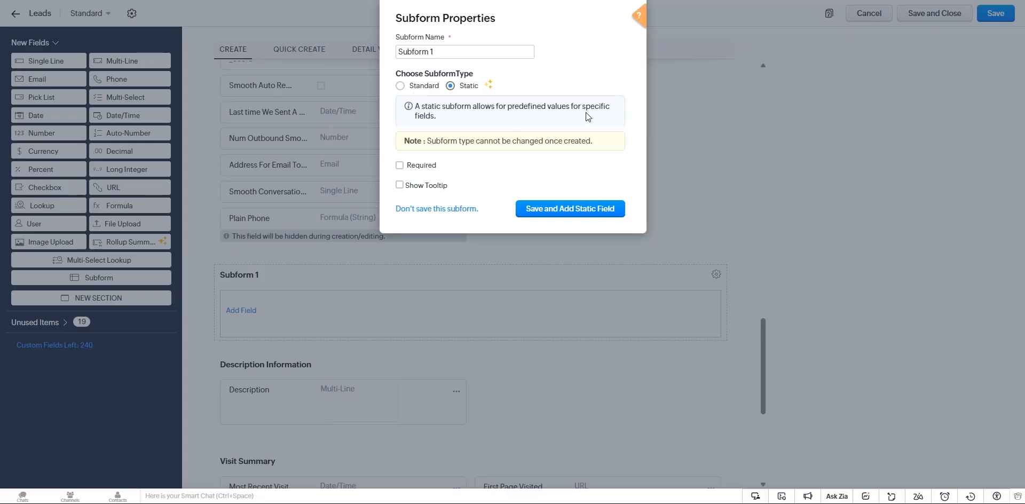
left_click(400, 85)
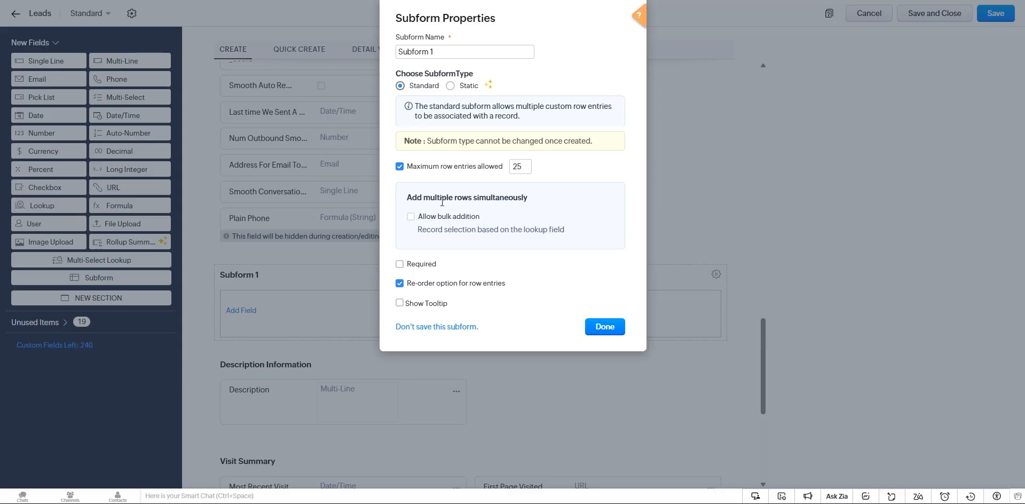
triple_click(423, 49)
type("Subform Demo")
left_click(610, 329)
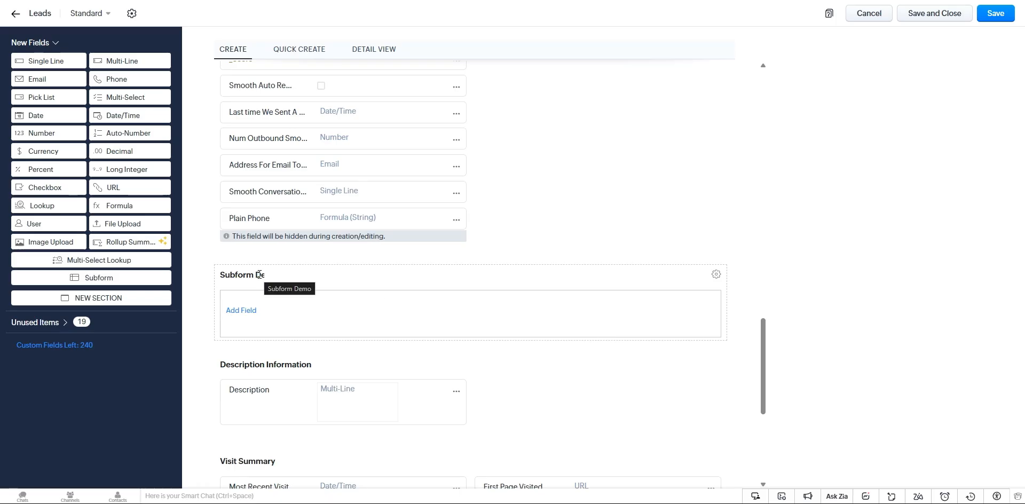
Add a Single Line field named Sub Name to the Subform Demo subform.
left_click(240, 310)
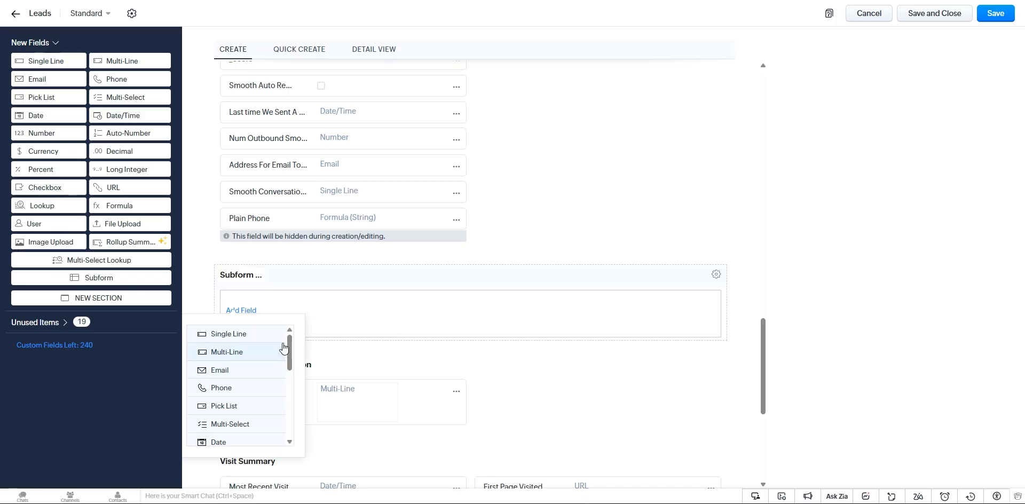
scroll(256, 392, "down", 1)
scroll(250, 374, "up", 1)
left_click(243, 333)
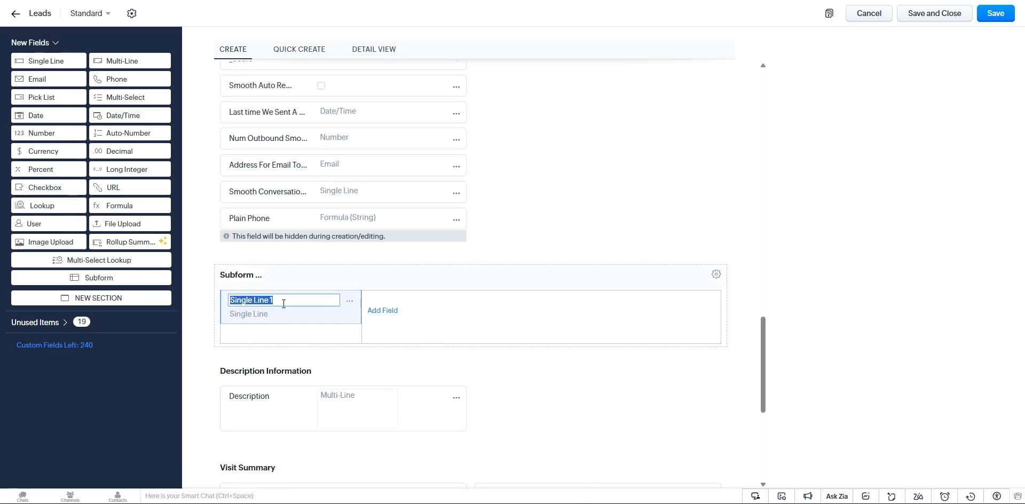
key("BackSpace")
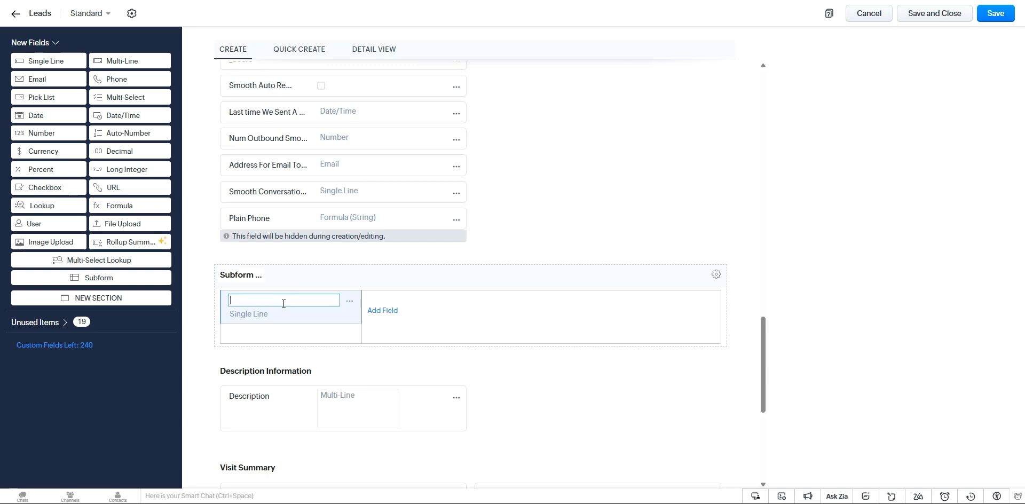
type("Sub Name")
Add a Phone field named Sub Phone to the Subform Demo subform.
left_click(393, 315)
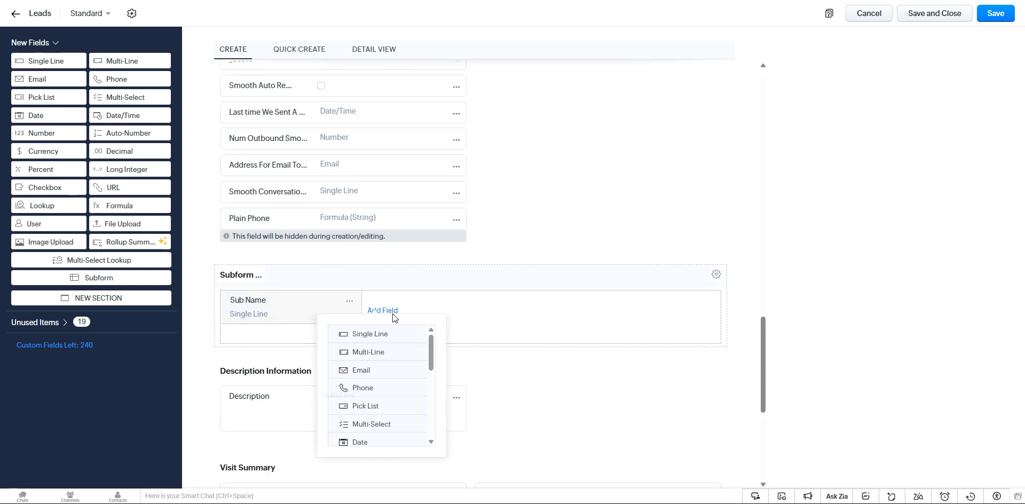
left_click(385, 390)
type("SUb Phone")
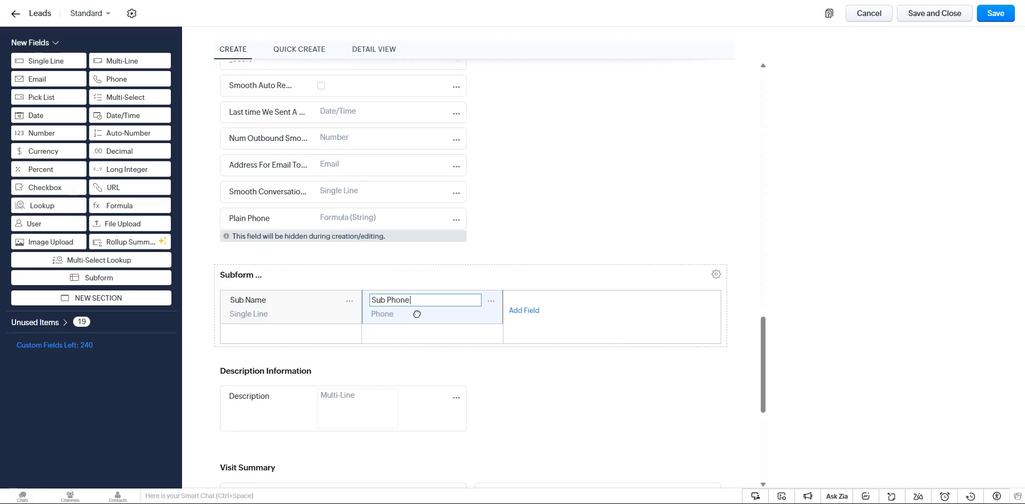
Add a Date field named Sub Date to the subform and save the layout.
left_click(524, 312)
scroll(524, 412, "down", 1)
left_click(494, 391)
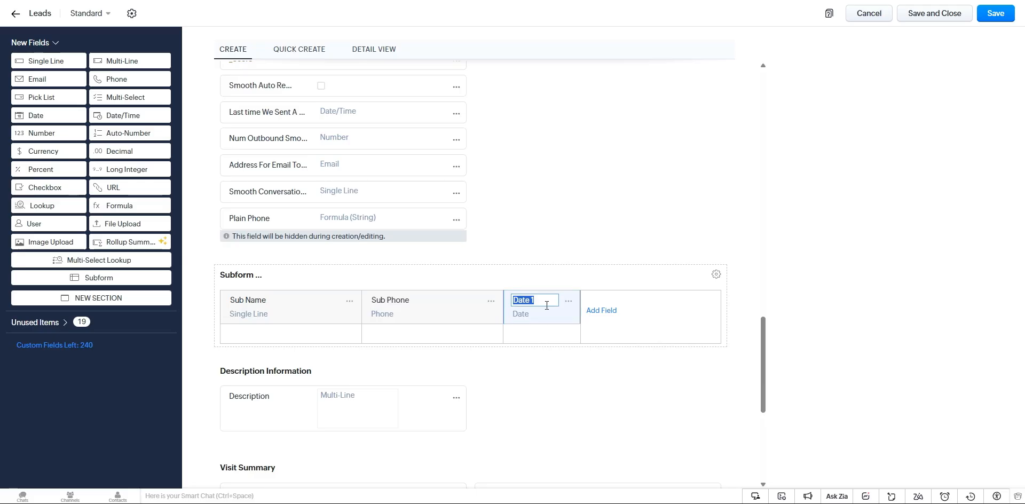
type("Sub Date")
left_click(991, 17)
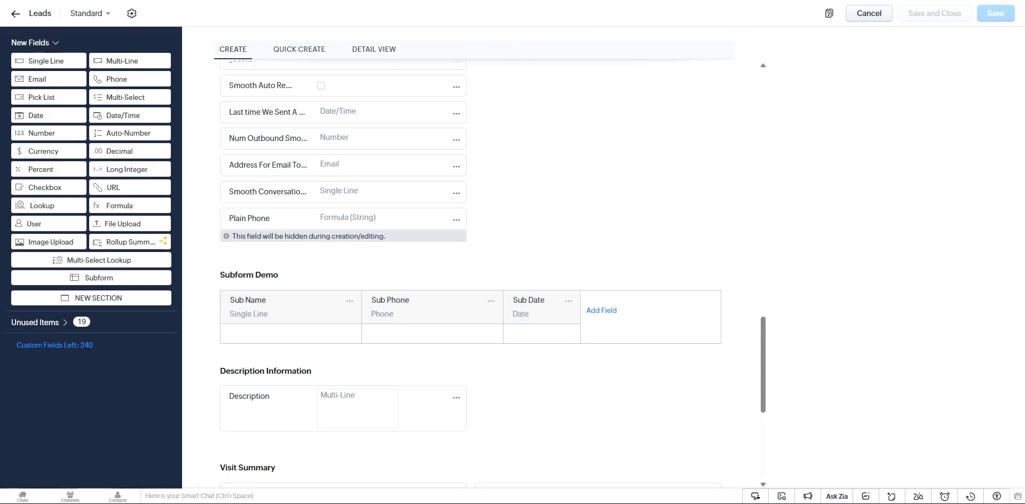
Duplicate the browser tab and start a new lead in the copy.
right_click(557, 0)
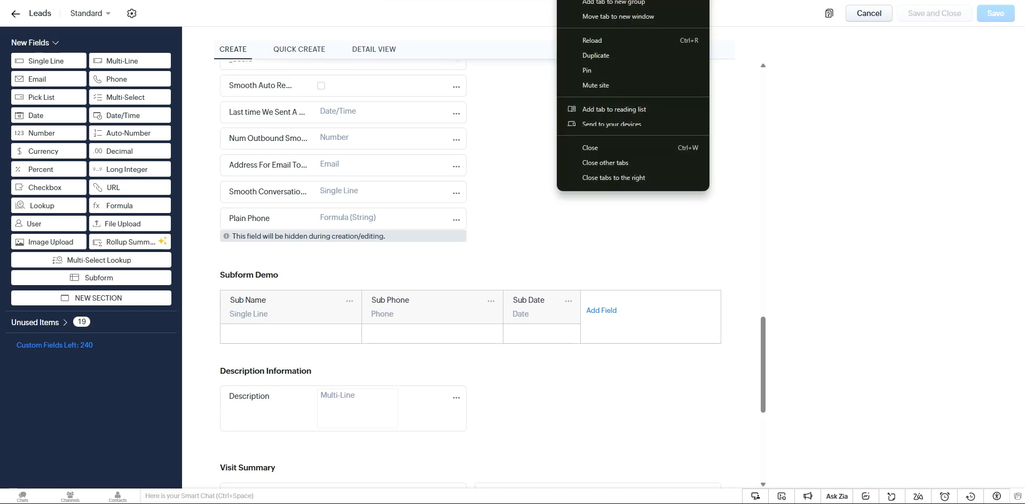
left_click(627, 53)
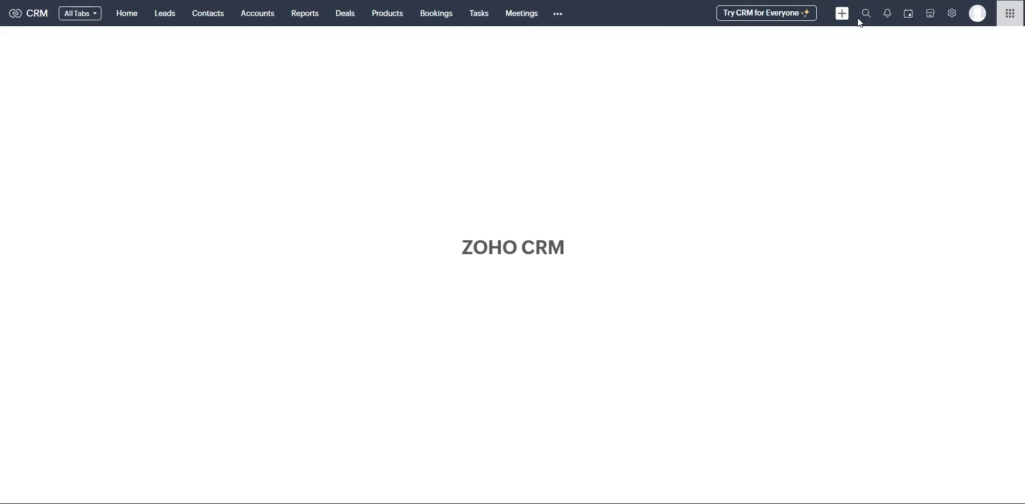
left_click(842, 14)
left_click(842, 38)
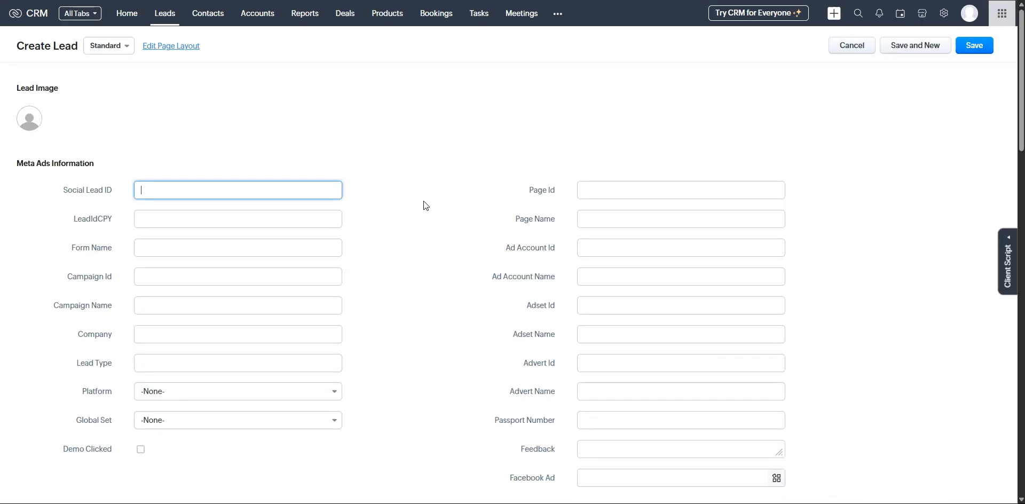
Find the Subform Demo section on the Create Lead form and examine its columns.
scroll(419, 202, "down", 9)
scroll(419, 315, "up", 4)
scroll(422, 317, "down", 3)
scroll(422, 317, "down", 12)
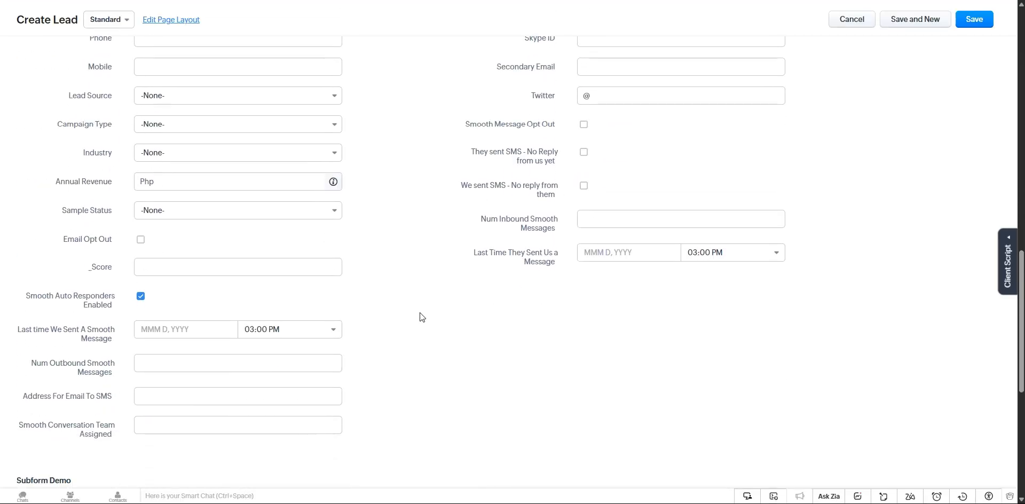
scroll(420, 312, "down", 1)
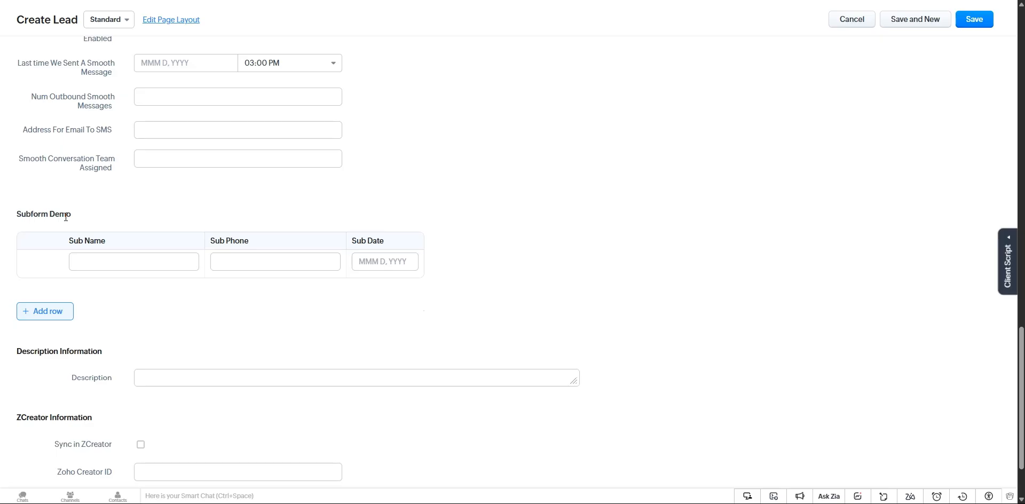
left_click_drag(83, 216, 39, 214)
left_click(92, 211)
Enter Row 1 Name as the Sub Name in the first row of Subform Demo.
mouse_move(47, 259)
left_click(107, 261)
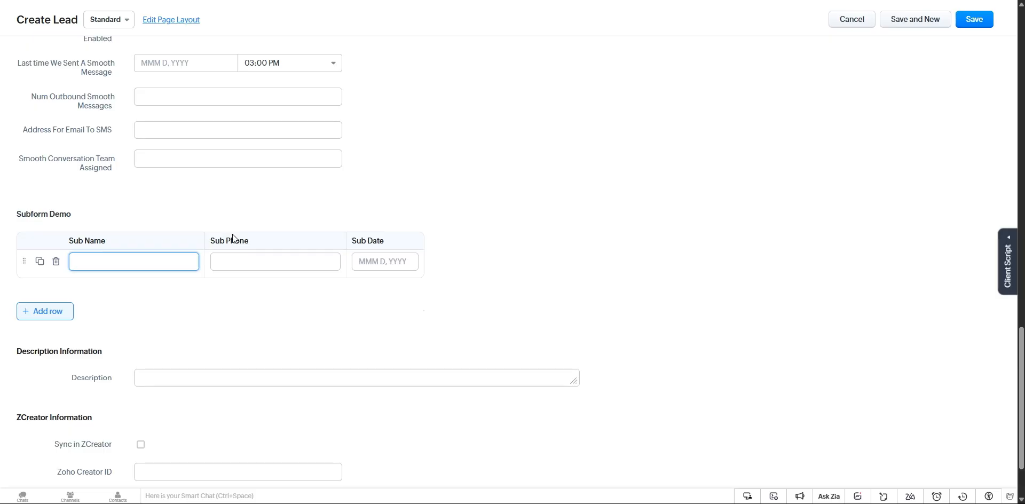
type("Su")
key("BackSpace")
key("BackSpace")
key("BackSpace")
type("Row 1 Namee")
key("BackSpace")
key("Tab")
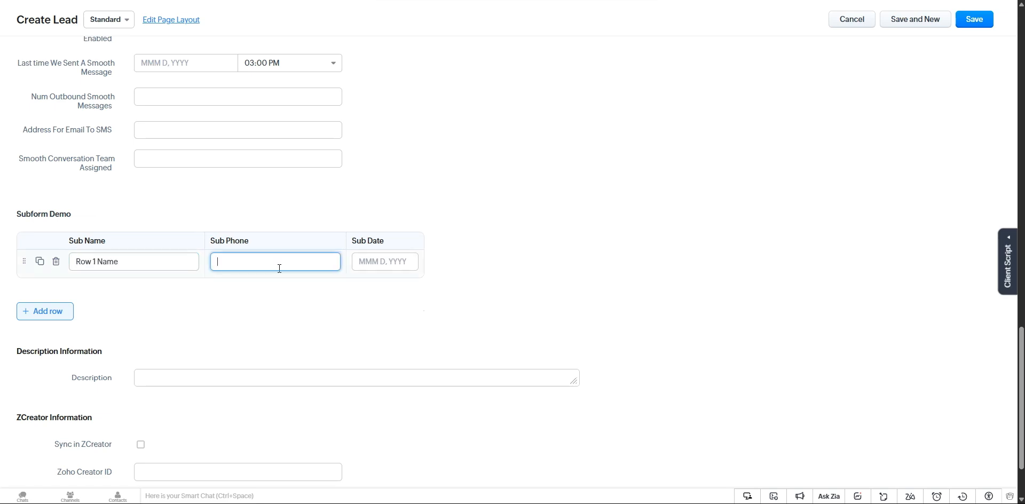
Enter a sample phone number and the date Jan 6, 2026 in the first subform row, and try to save the lead.
type("09123")
left_click(379, 263)
left_click(386, 176)
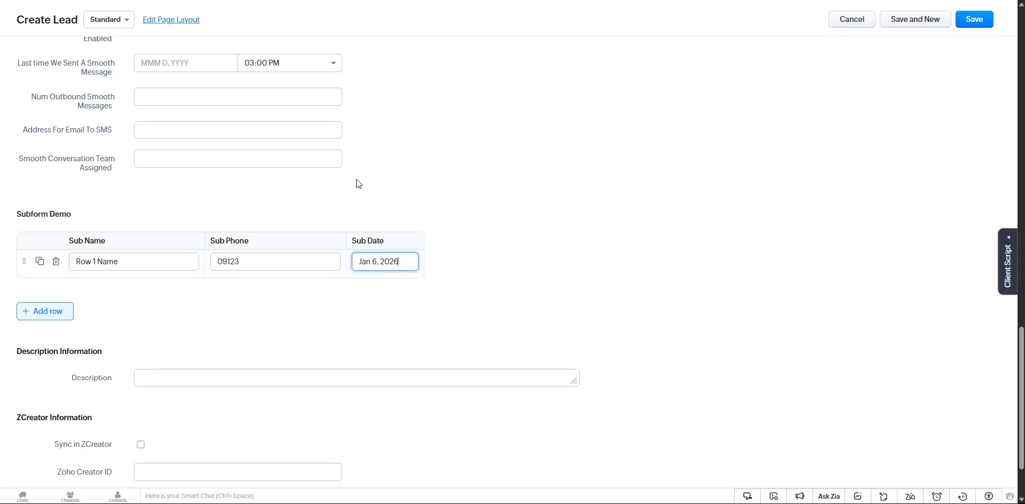
left_click(970, 24)
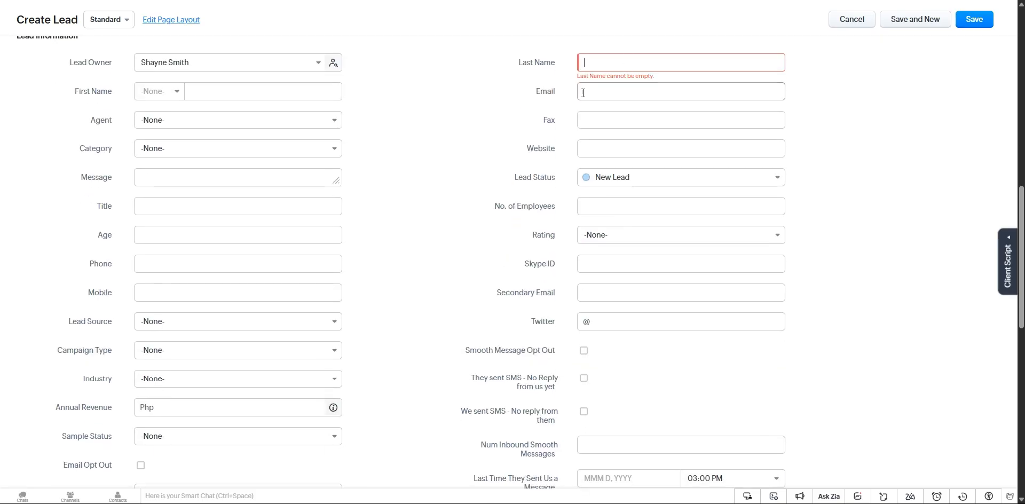
Add four blank rows to Subform Demo below the filled first row.
scroll(497, 256, "down", 8)
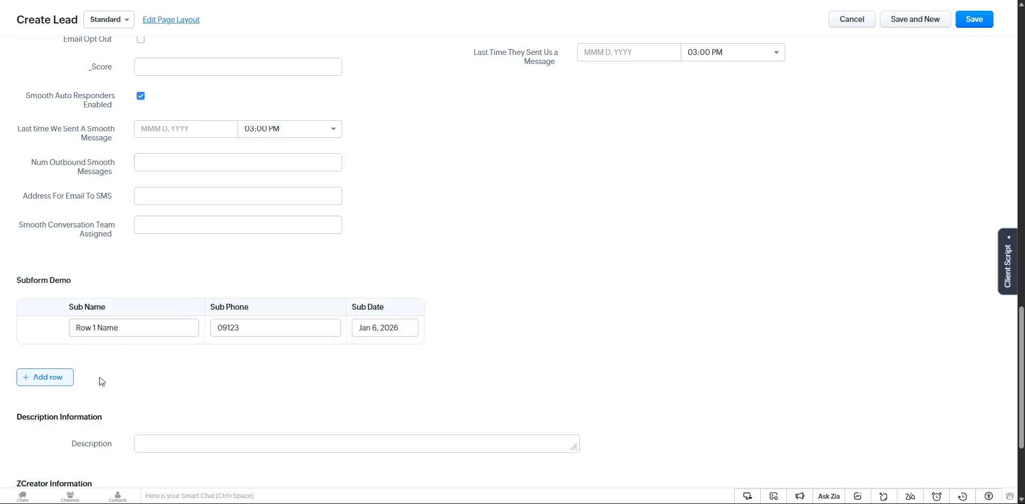
left_click(63, 381)
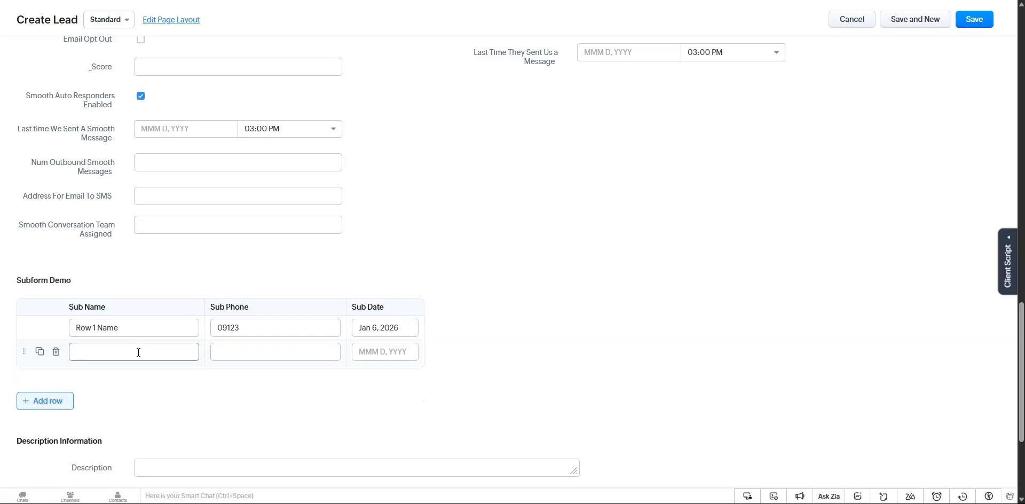
left_click(46, 402)
left_click(49, 423)
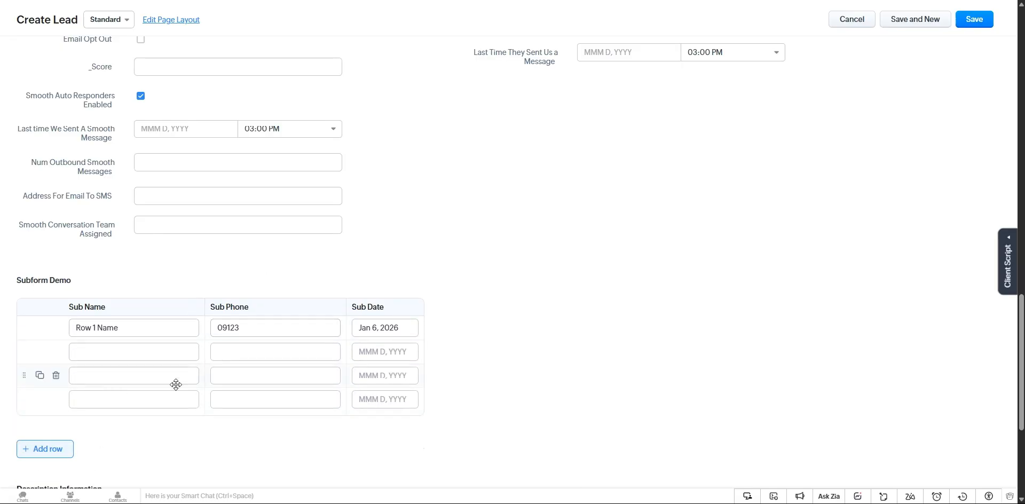
scroll(183, 339, "down", 1)
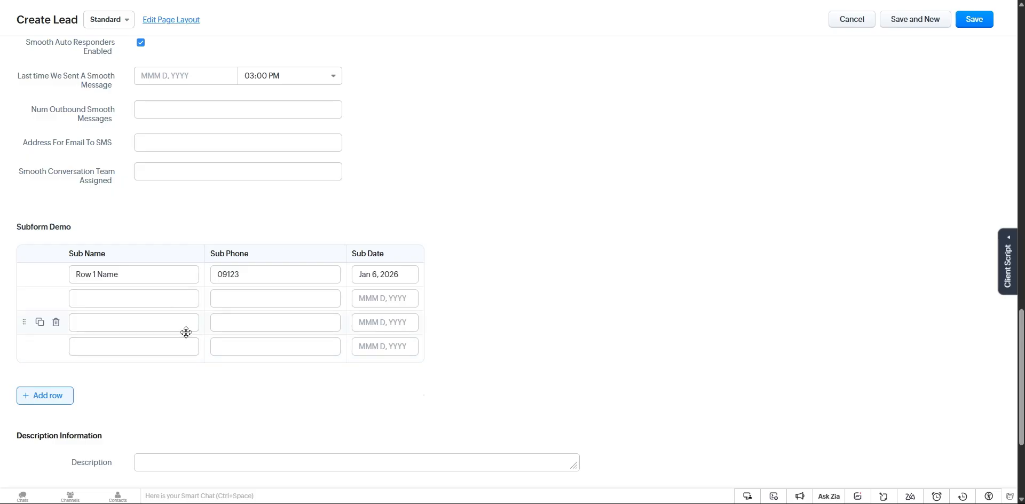
left_click(54, 400)
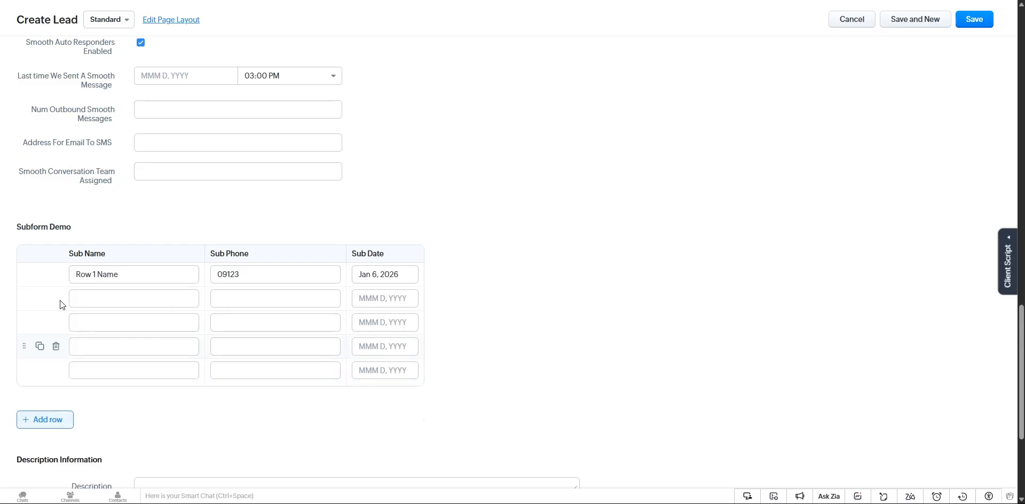
Move the filled first row of Subform Demo down to the second row's position.
left_click_drag(16, 227, 119, 235)
left_click(129, 297)
left_click(247, 296)
left_click_drag(26, 274, 28, 297)
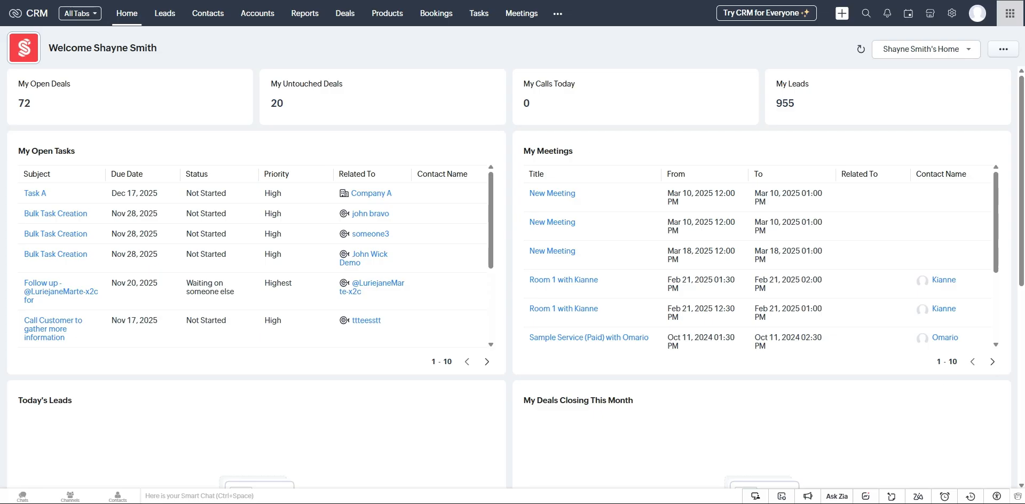
Open the Leads module settings from Modules and Fields in the Customization section of Setup.
left_click(950, 16)
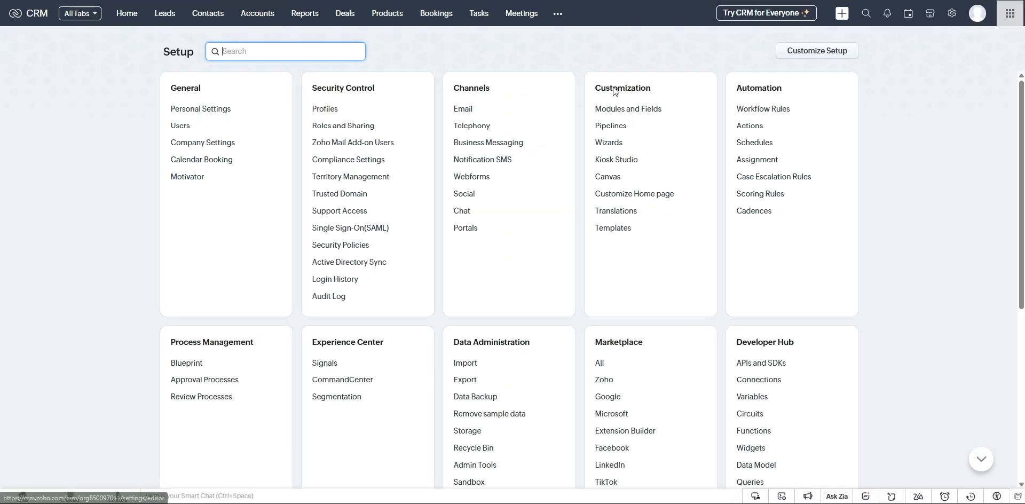
left_click_drag(595, 88, 652, 86)
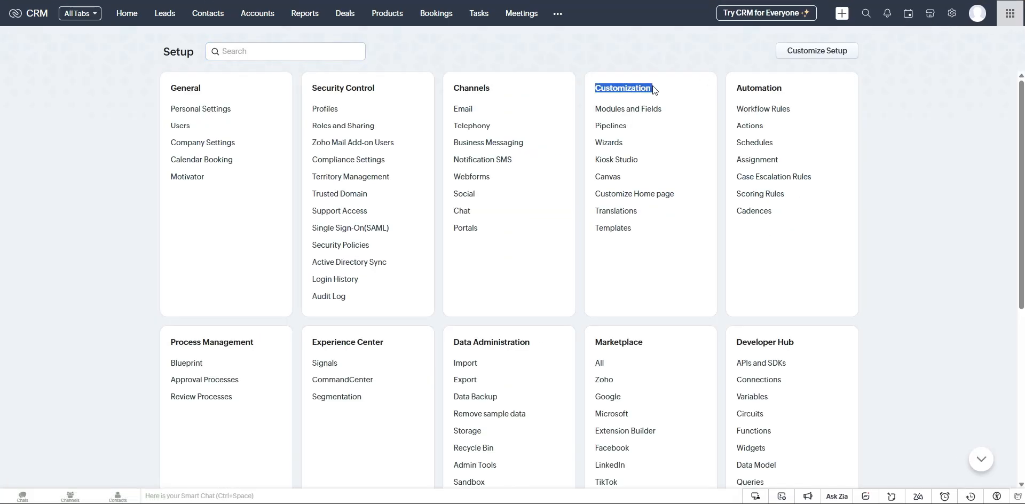
left_click(651, 62)
left_click(637, 110)
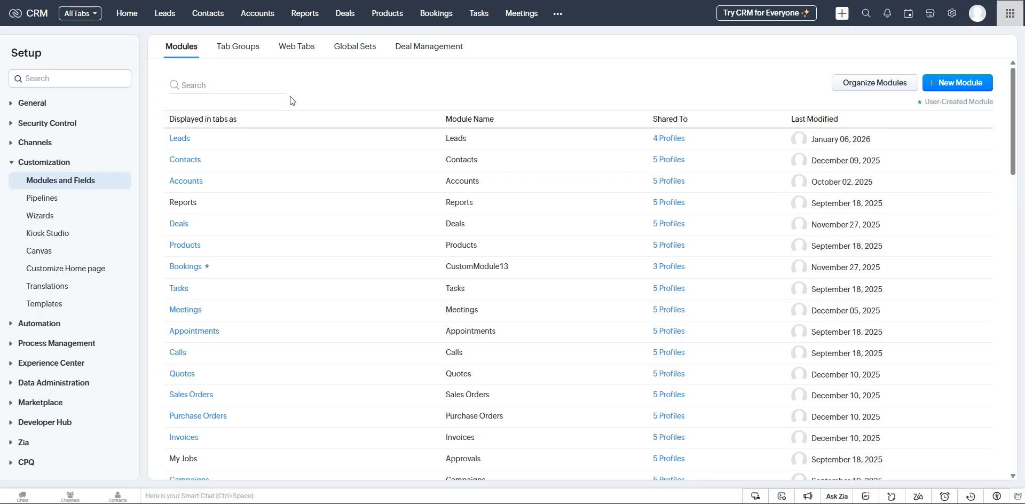
left_click(176, 140)
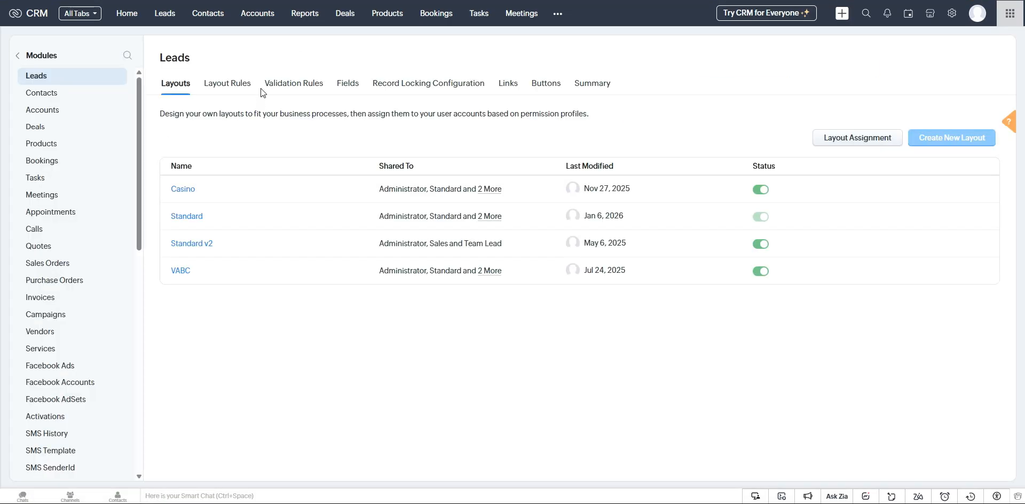
Open the Leads validation rule for Lead Source and examine its criteria, record scope, error message and error location.
left_click(280, 84)
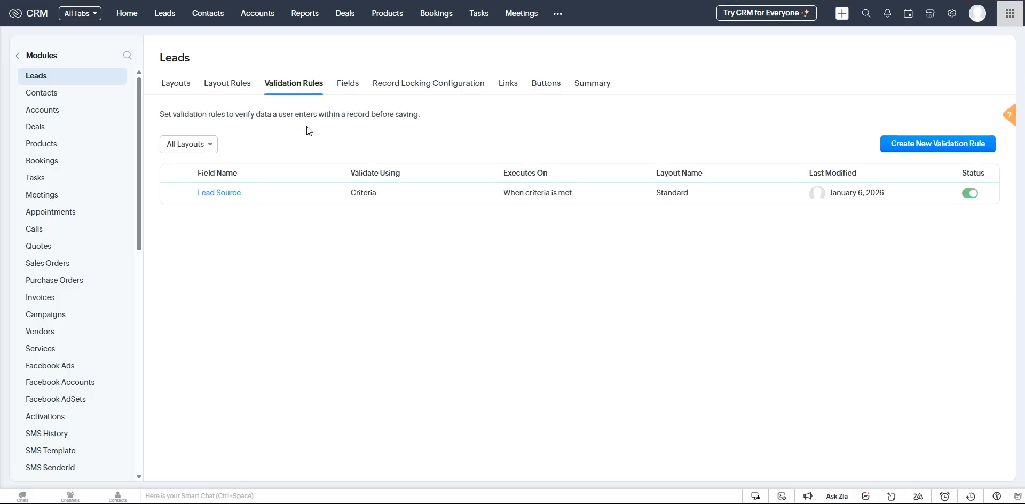
left_click(221, 195)
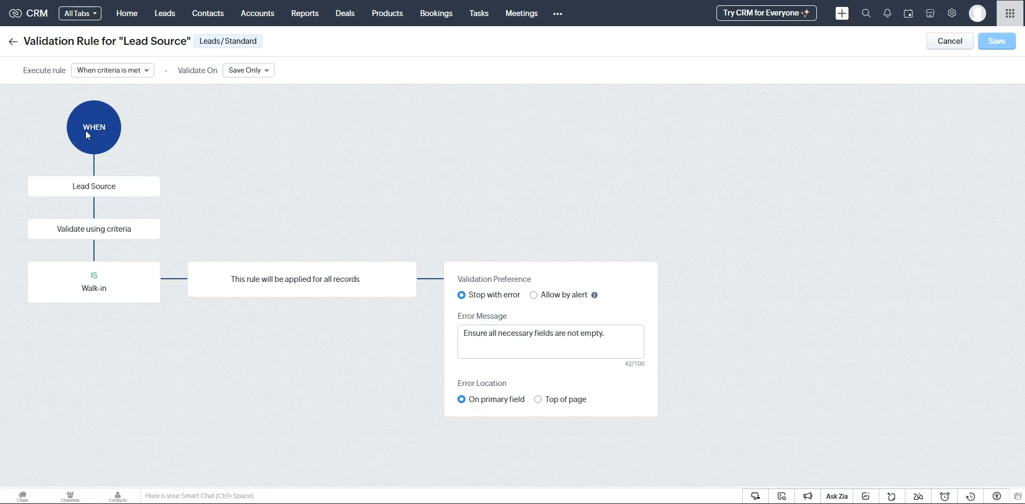
left_click(108, 210)
triple_click(312, 286)
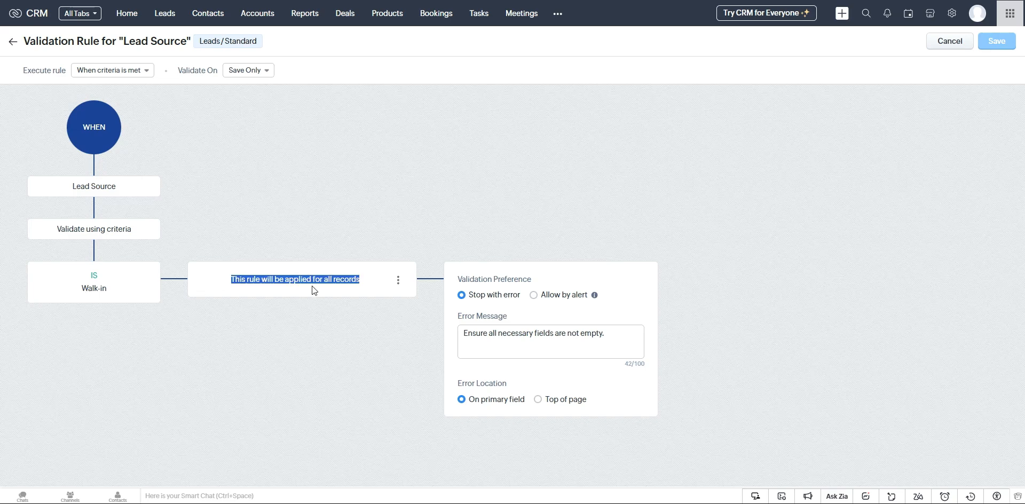
left_click(357, 315)
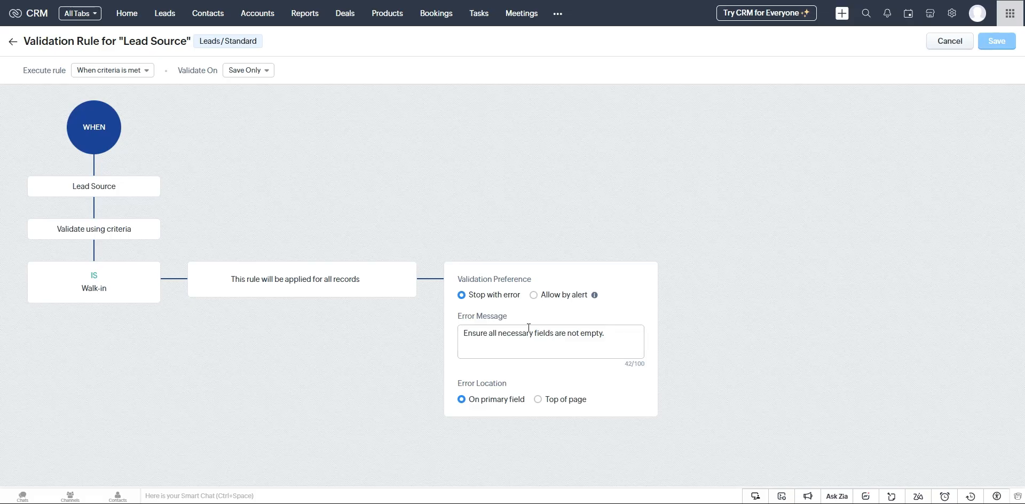
left_click_drag(454, 383, 515, 383)
left_click(536, 380)
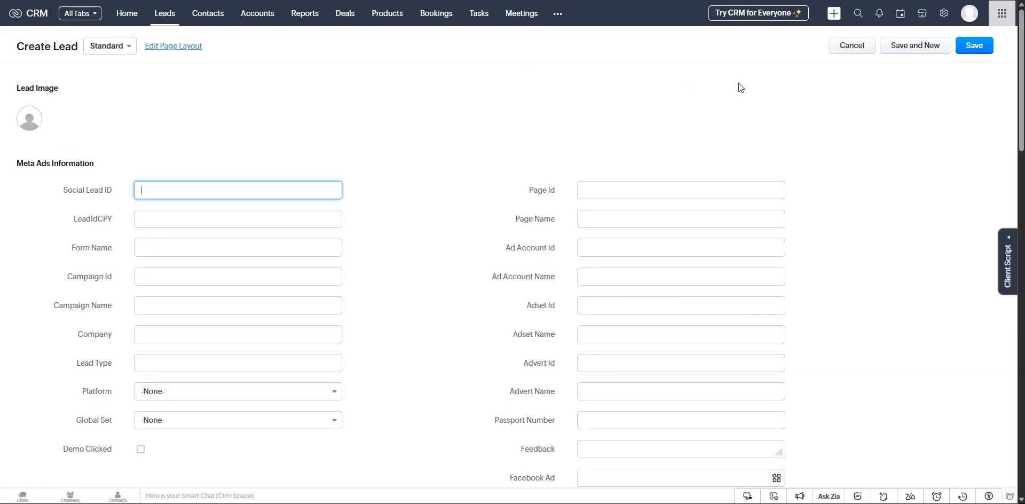
Find the Lead Source field on the Create Lead form and set it to Walk-in.
key("ctrl+f")
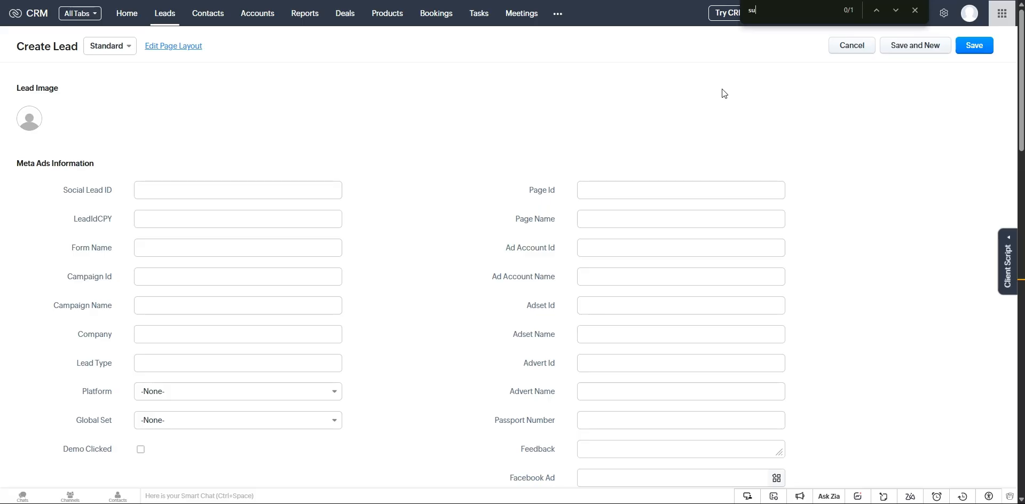
type("source")
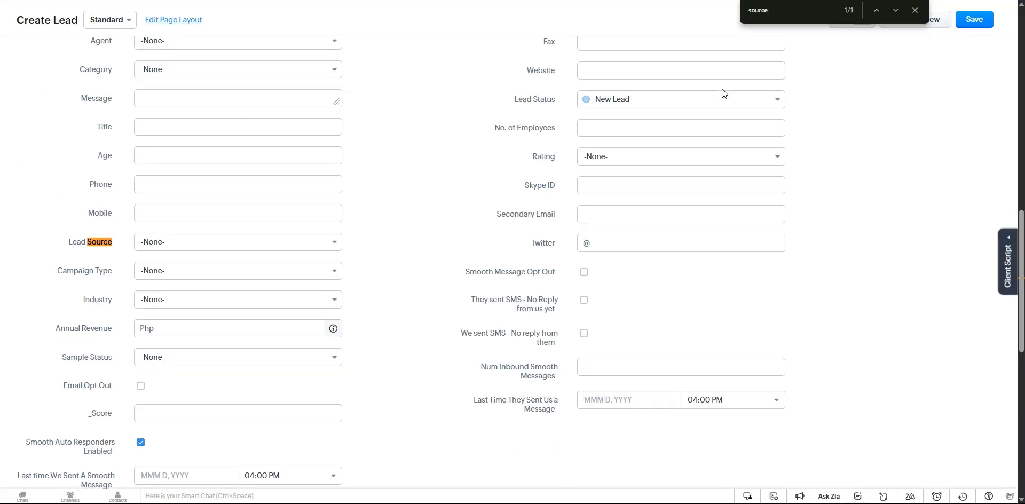
left_click(307, 254)
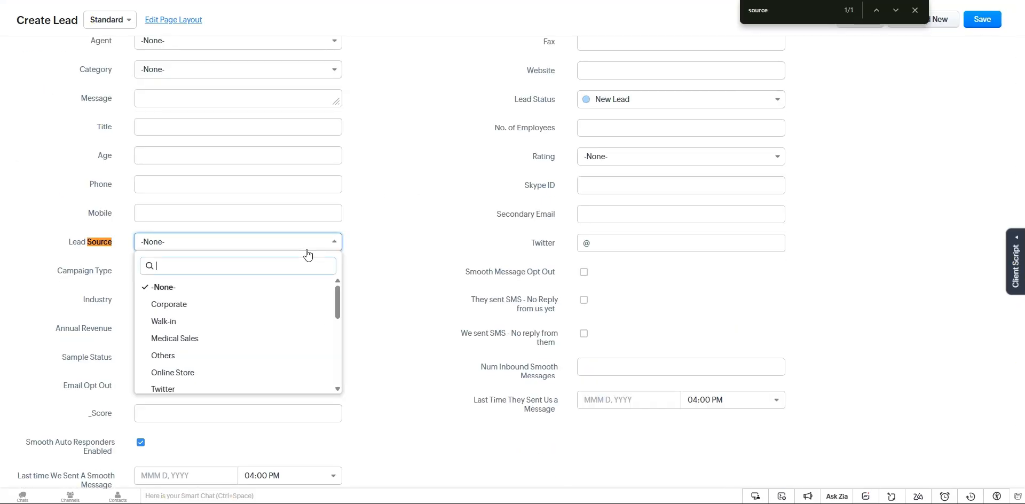
left_click(221, 322)
Enter demo purpose! as the Last Name, try to save the lead, and check the Lead Source field for validation feedback.
scroll(391, 330, "up", 3)
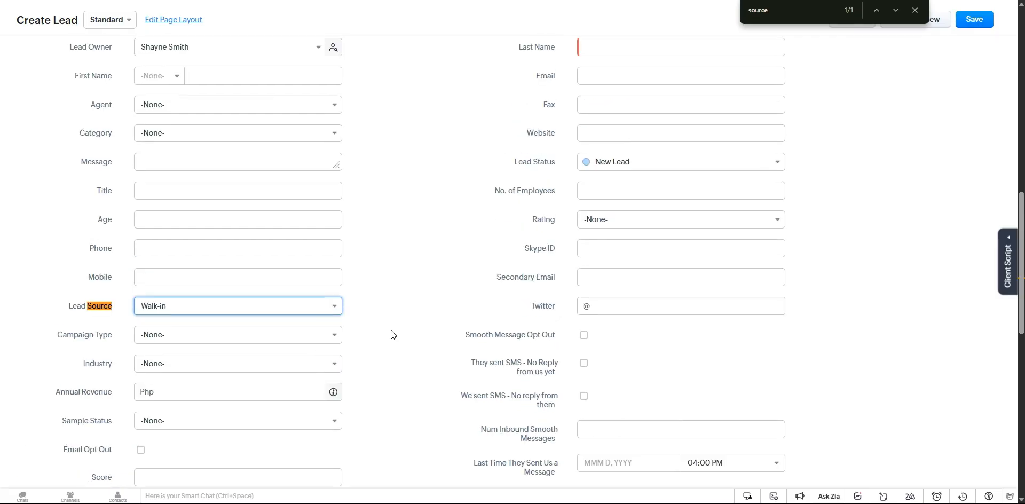
scroll(389, 334, "up", 1)
left_click(652, 138)
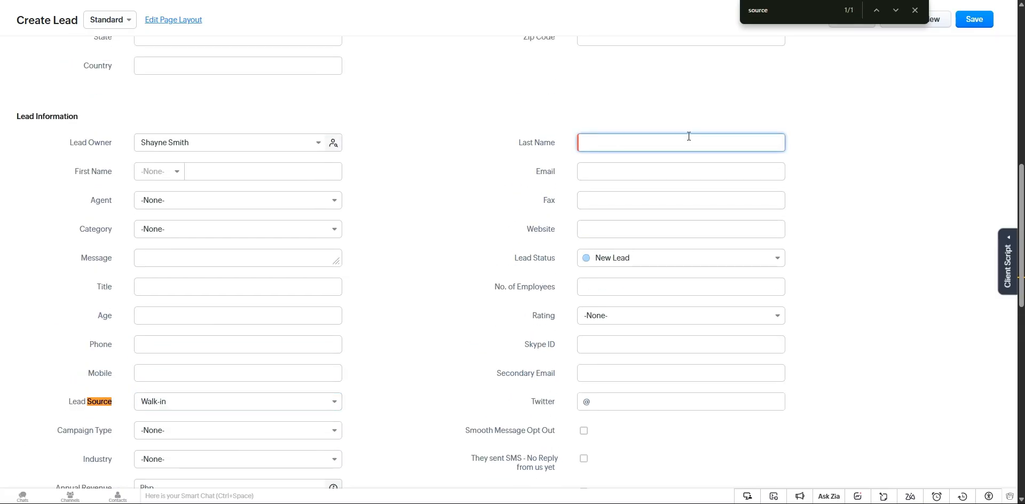
type("demo purpose!")
left_click(915, 10)
scroll(462, 108, "down", 1)
scroll(462, 113, "down", 1)
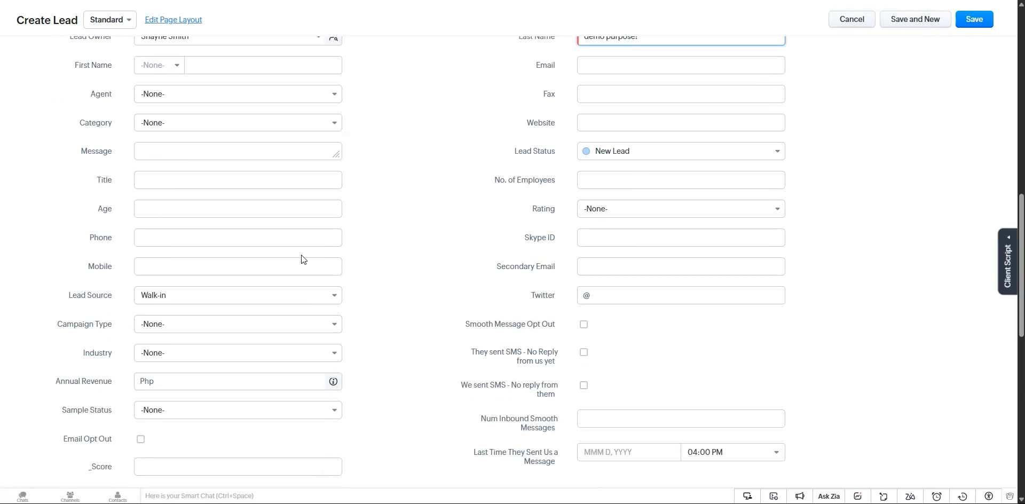
left_click(947, 58)
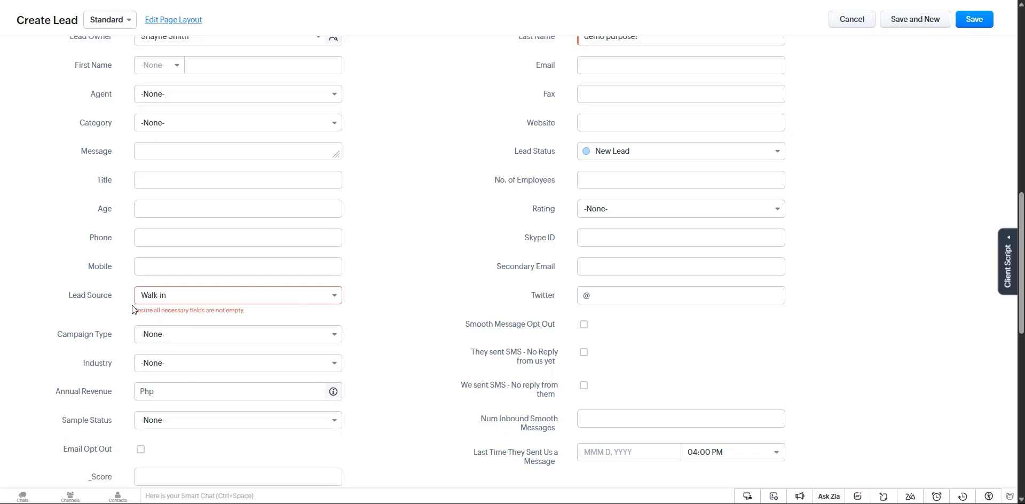
left_click_drag(135, 311, 246, 314)
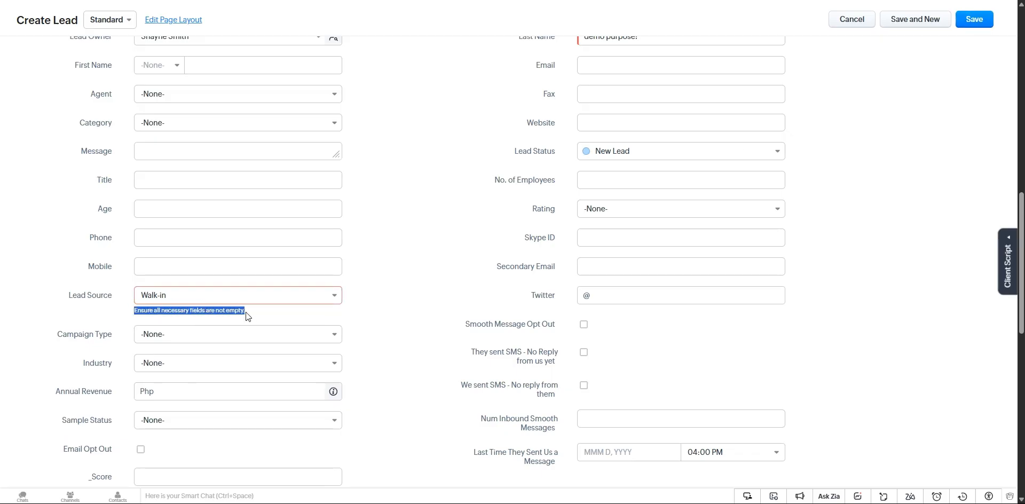
left_click(411, 240)
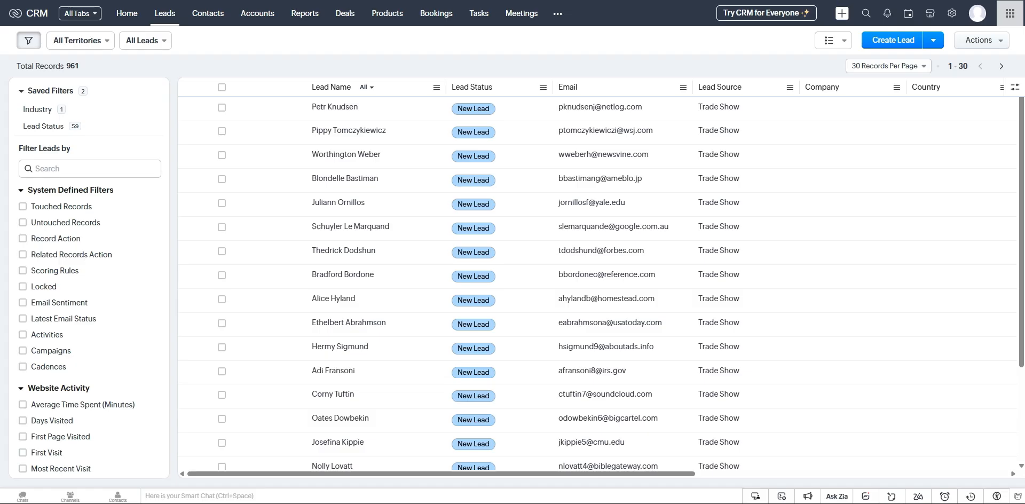
Open the first lead in the Leads list and show its Products related list.
left_click(376, 113)
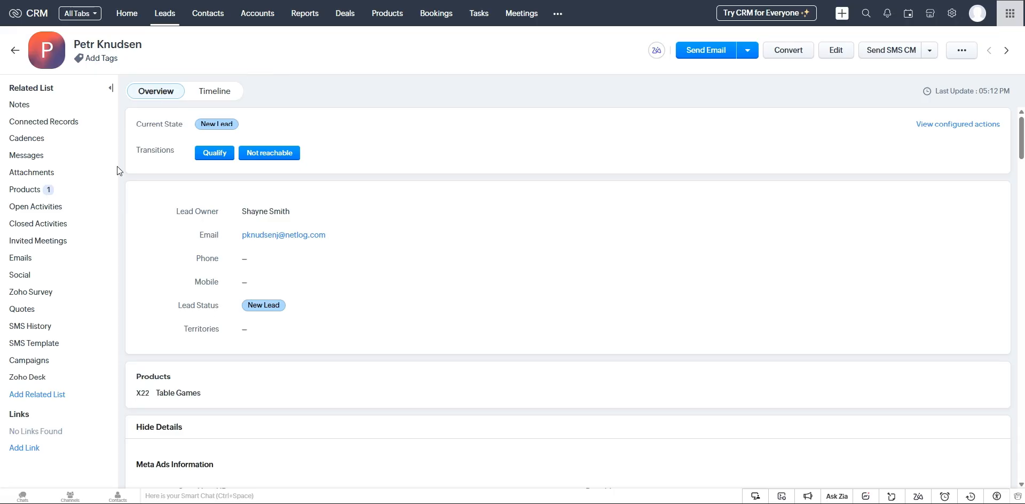
left_click(73, 194)
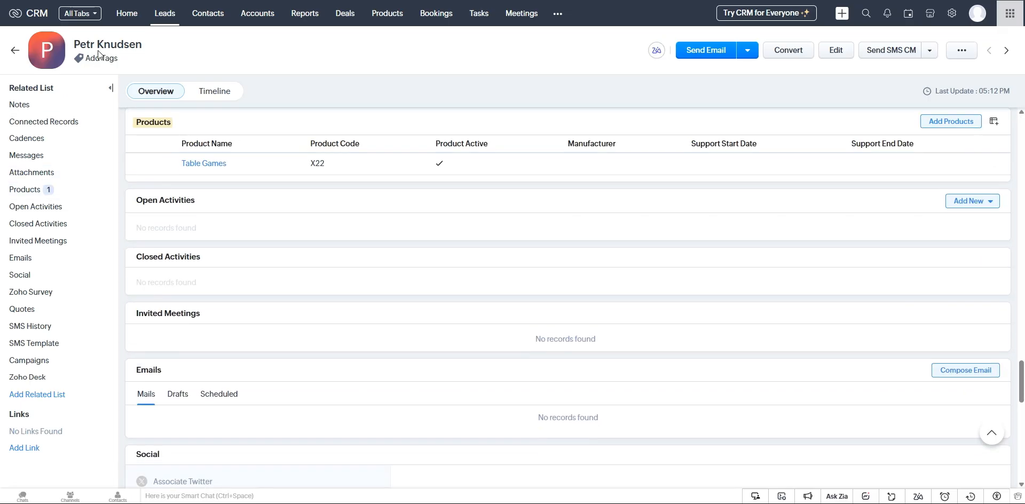
scroll(299, 260, "up", 1)
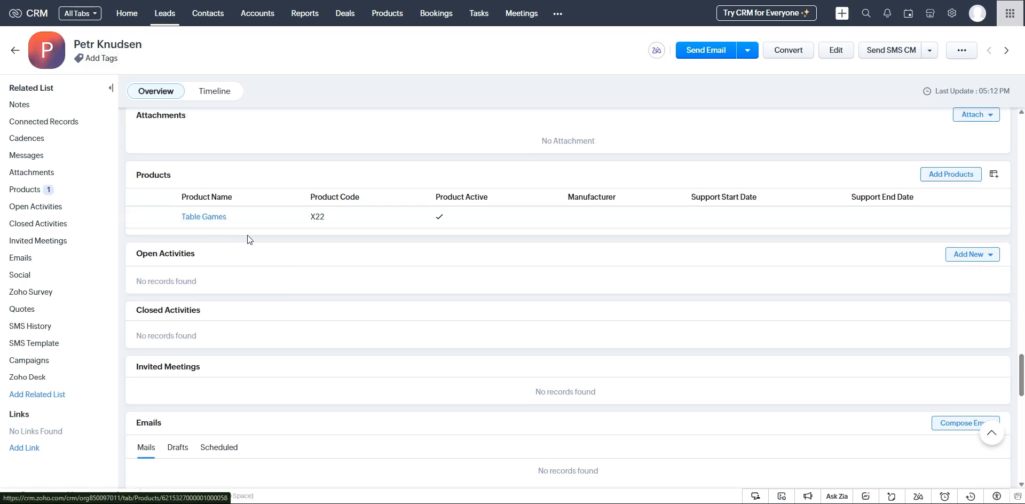
Open the Table Games product, show its Leads related list, and open the first related lead in a separate browser tab.
left_click(211, 217)
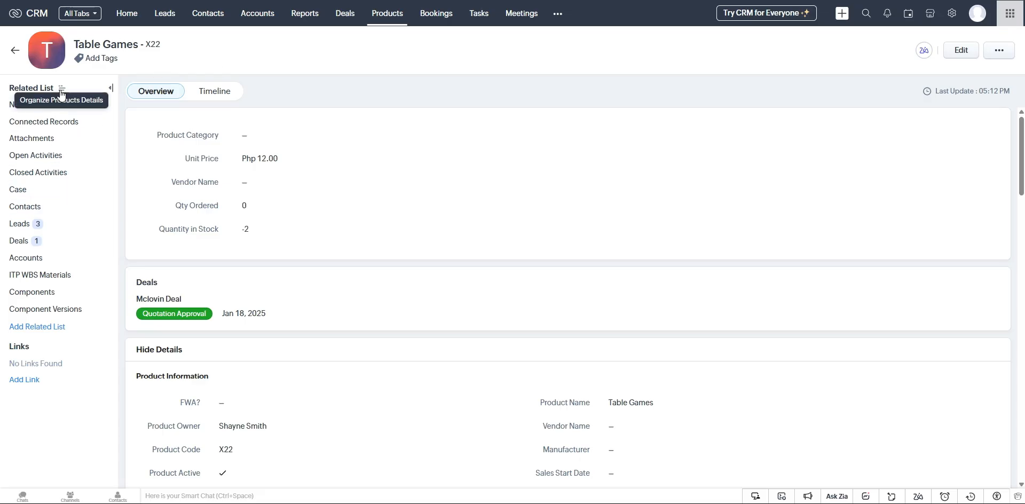
left_click(62, 223)
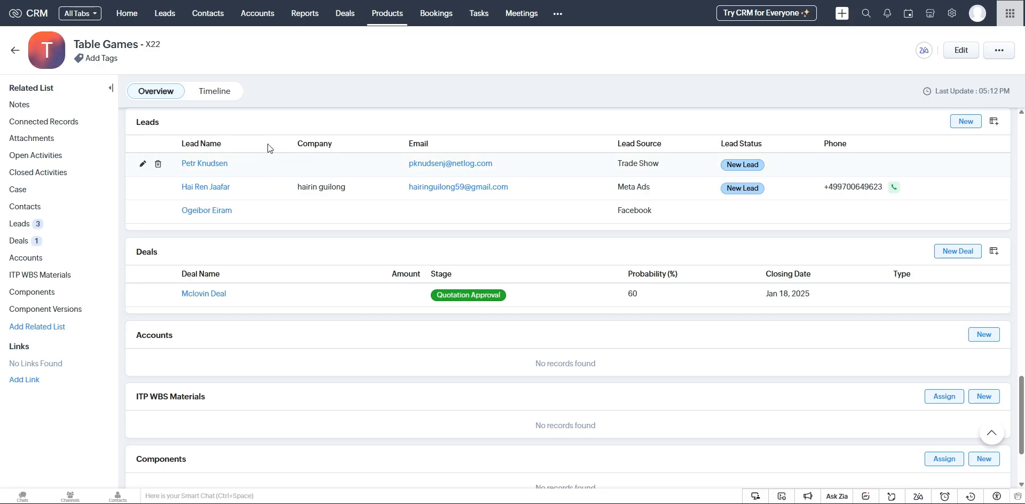
middle_click(211, 167)
left_click(566, 0)
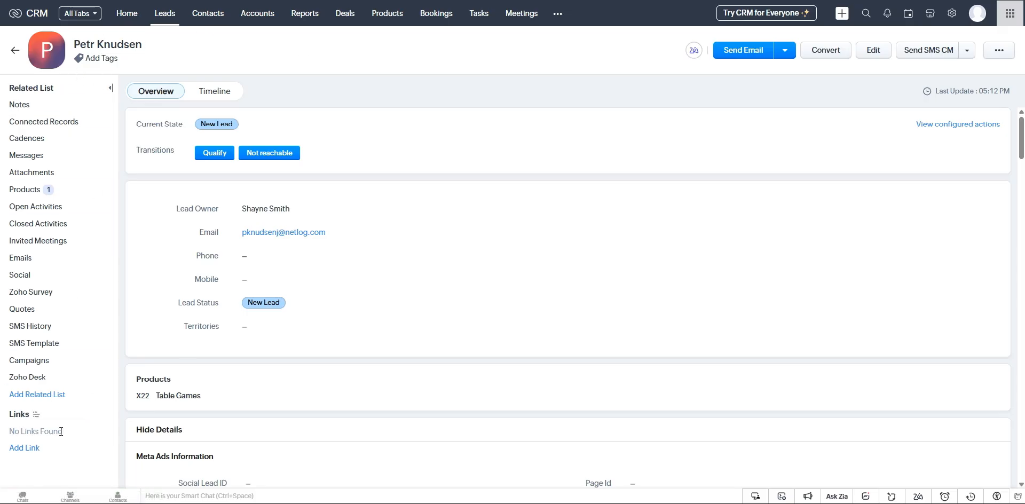
Start a new multi-select lookup related list on the lead with Deals as the related module.
left_click(29, 398)
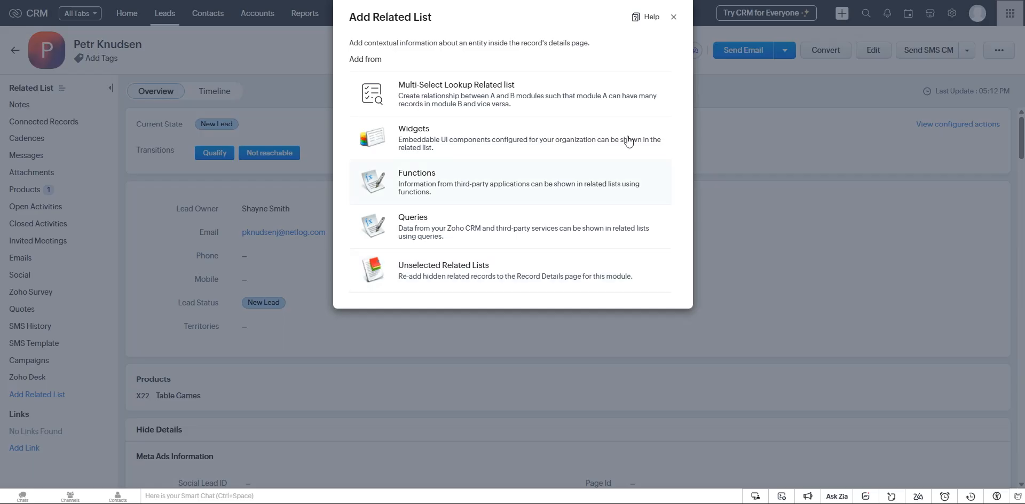
left_click(599, 87)
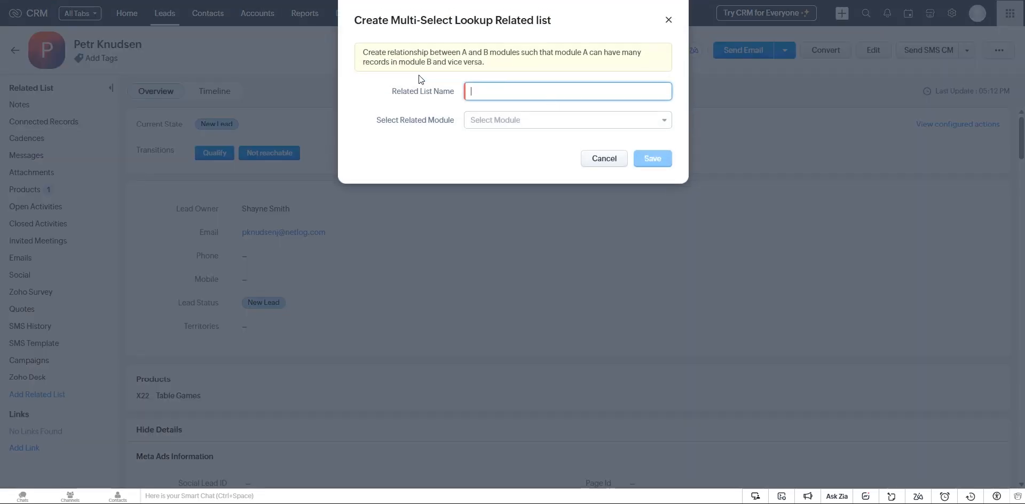
left_click(516, 124)
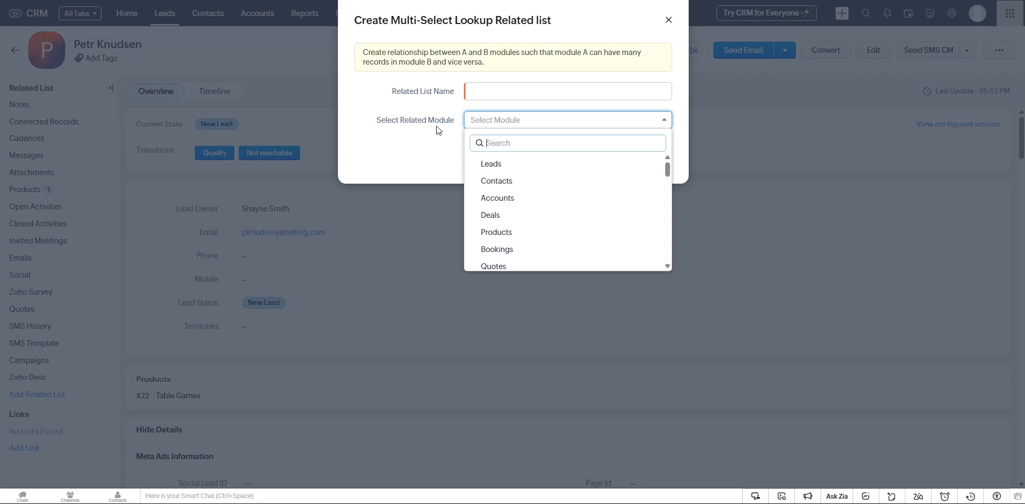
left_click(566, 218)
Name the related list Deals Multi Related List and copy that name.
left_click(550, 92)
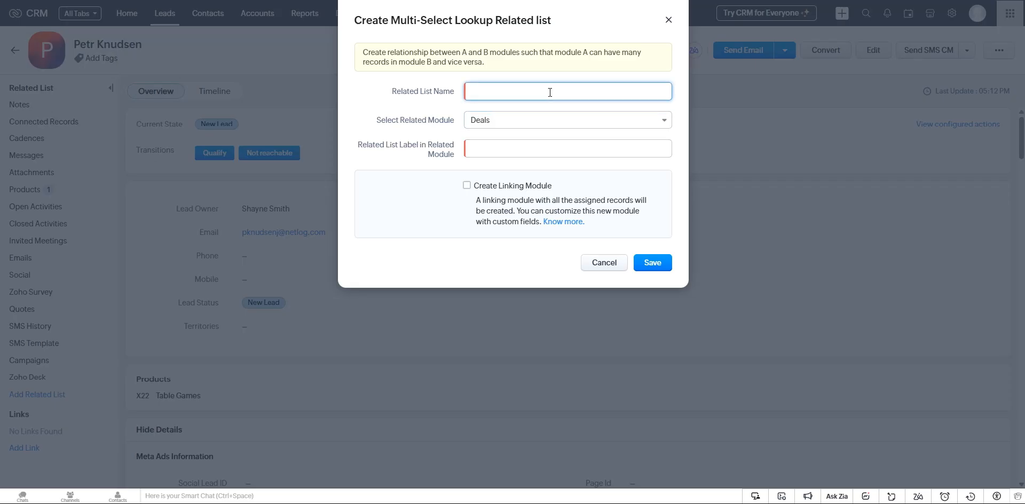
type("Deals Multi Related List")
key("ctrl+a")
key("ctrl+c")
Set the related list label in the Deals module to Leads Multi Related List and save the related list.
left_click(584, 148)
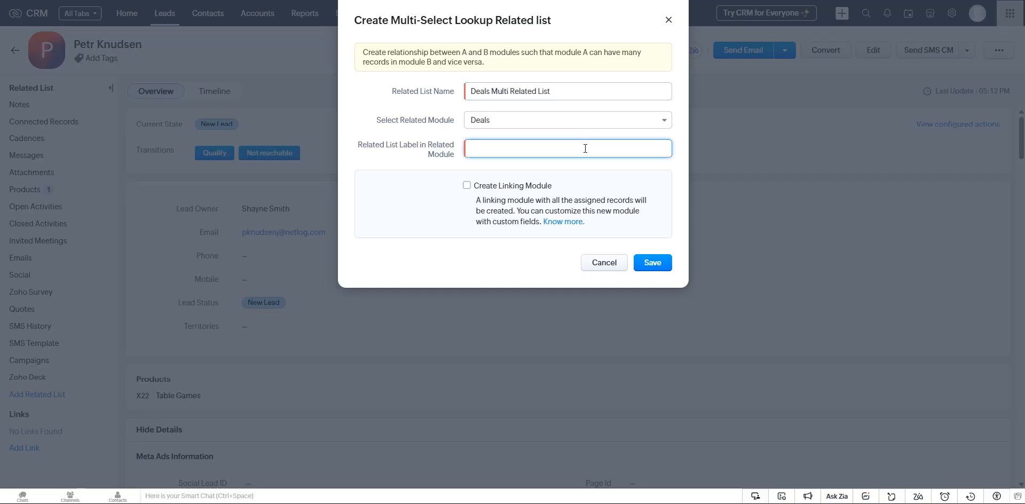
key("ctrl+v")
left_click_drag(488, 148, 466, 153)
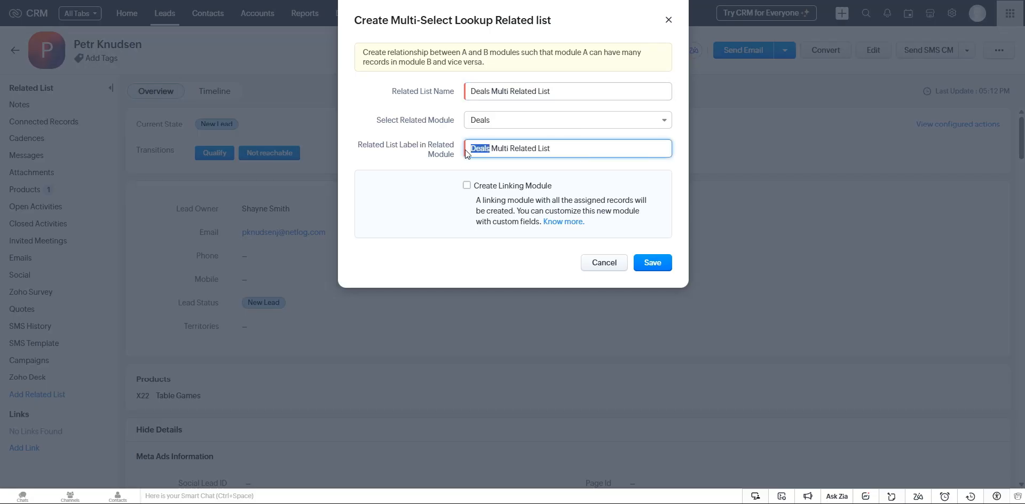
type("Leads")
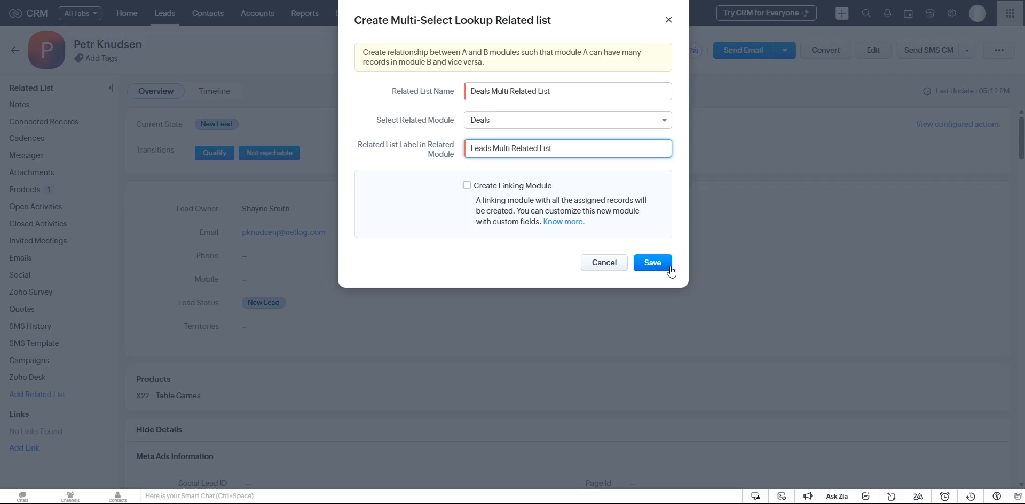
left_click(661, 271)
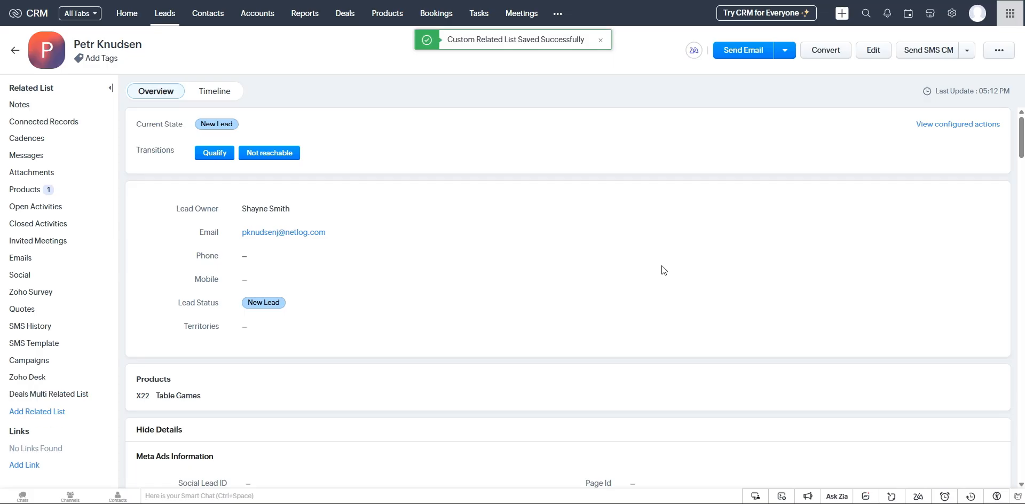
Show the lead's Deals Multi Related List and move it up in the order of the lead's related lists.
left_click(71, 399)
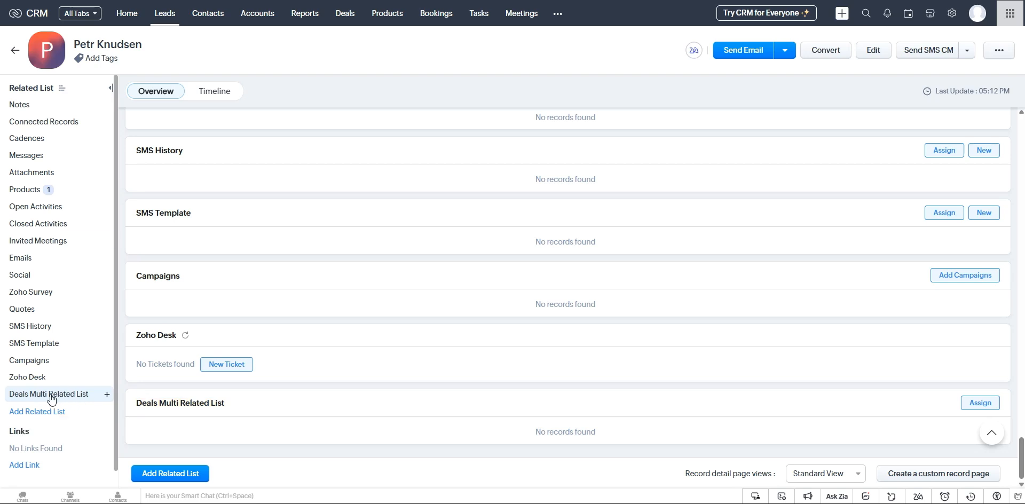
left_click(62, 90)
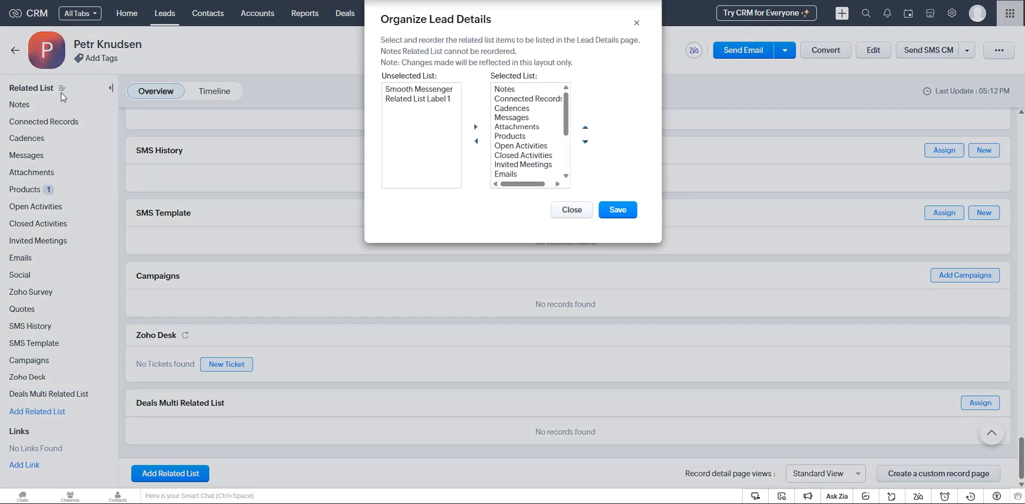
scroll(532, 176, "down", 3)
left_click(533, 175)
left_click(546, 165)
left_click(546, 173)
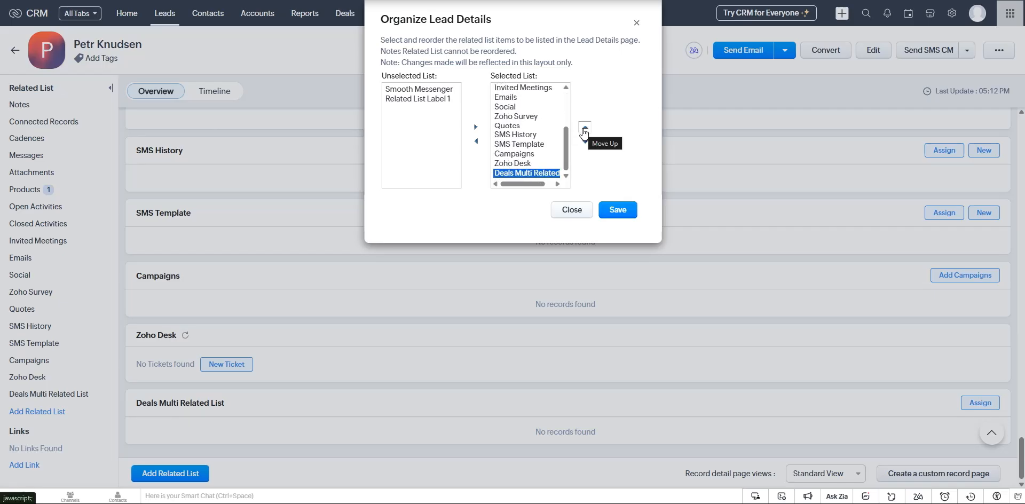
triple_click(585, 130)
triple_click(584, 130)
left_click(585, 131)
triple_click(584, 131)
triple_click(585, 131)
left_click(585, 130)
double_click(584, 130)
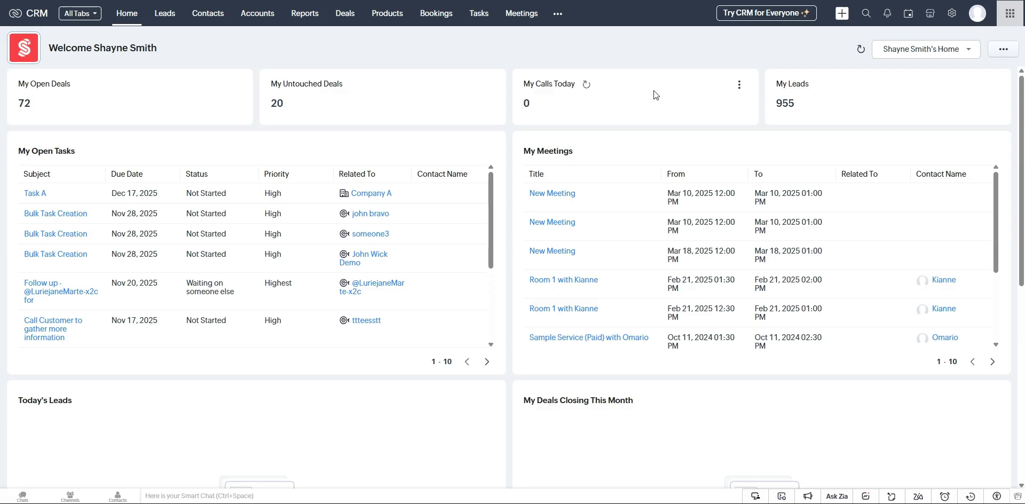
Open the Standard layout of the Leads module for editing from the CRM setup.
left_click(952, 12)
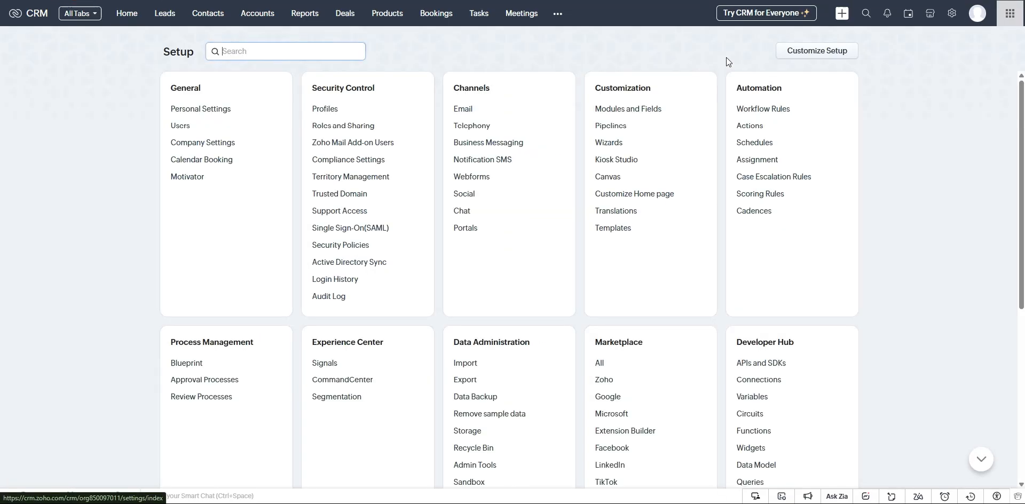
left_click(628, 110)
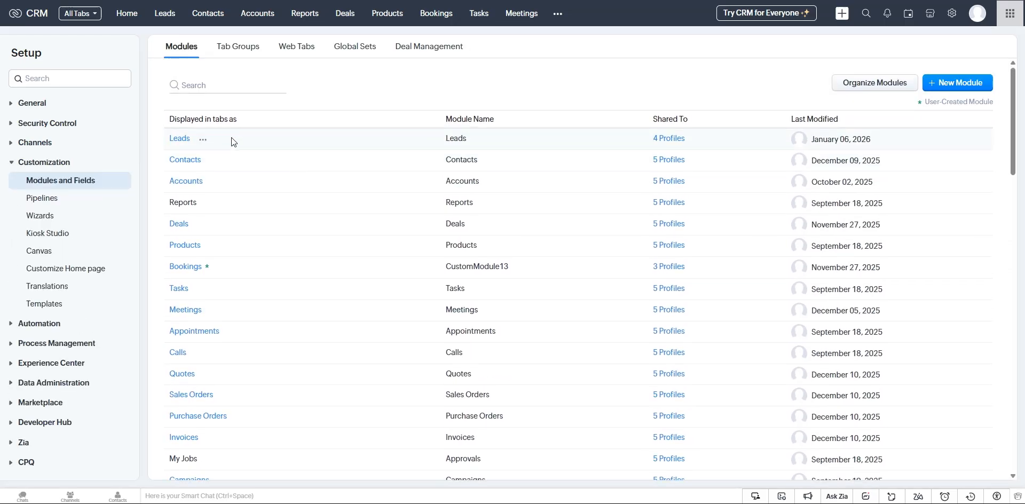
left_click(181, 140)
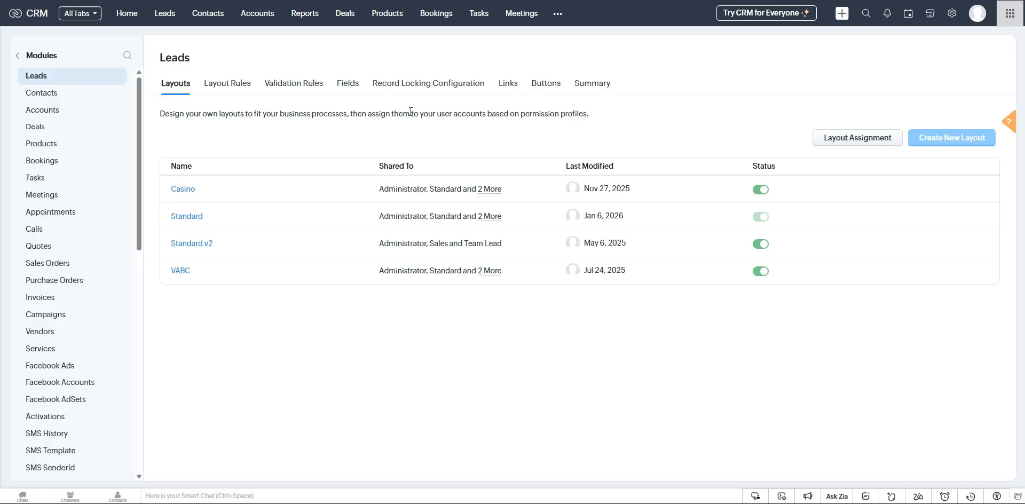
left_click(197, 216)
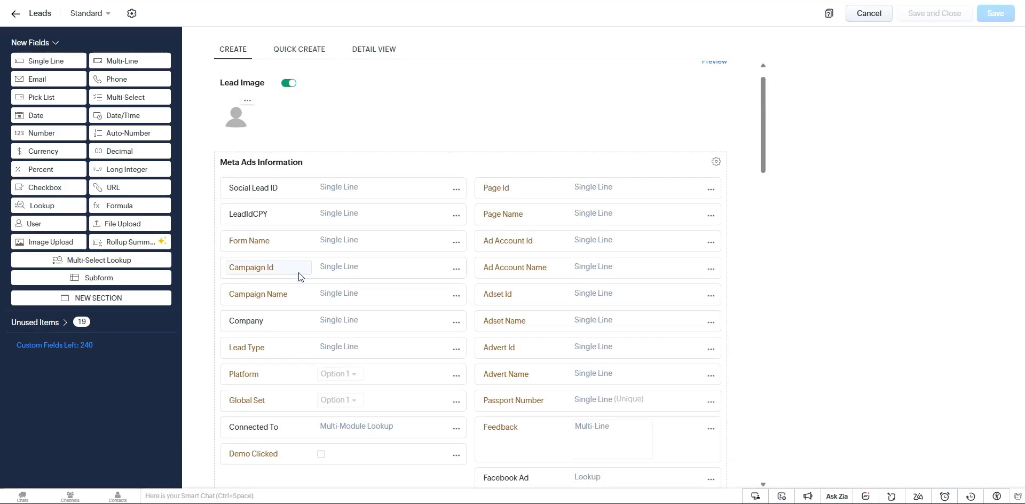
Add a multi-select lookup field as the first field of the Lead Information section.
scroll(327, 291, "down", 5)
scroll(327, 291, "down", 3)
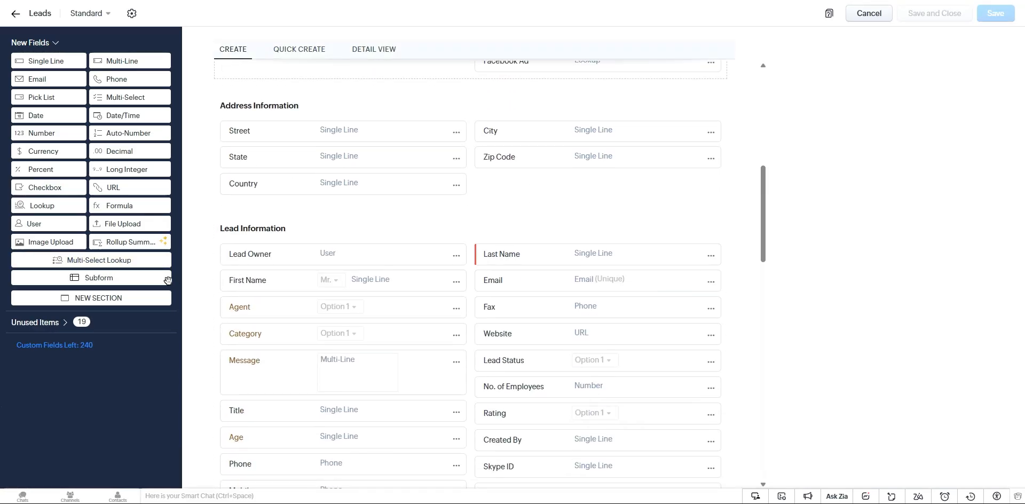
left_click_drag(138, 267, 331, 252)
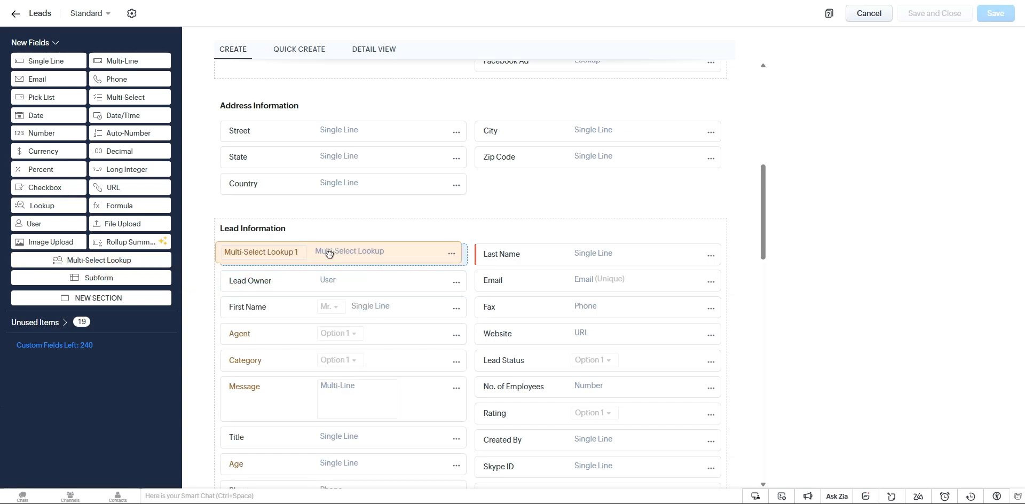
left_click(552, 95)
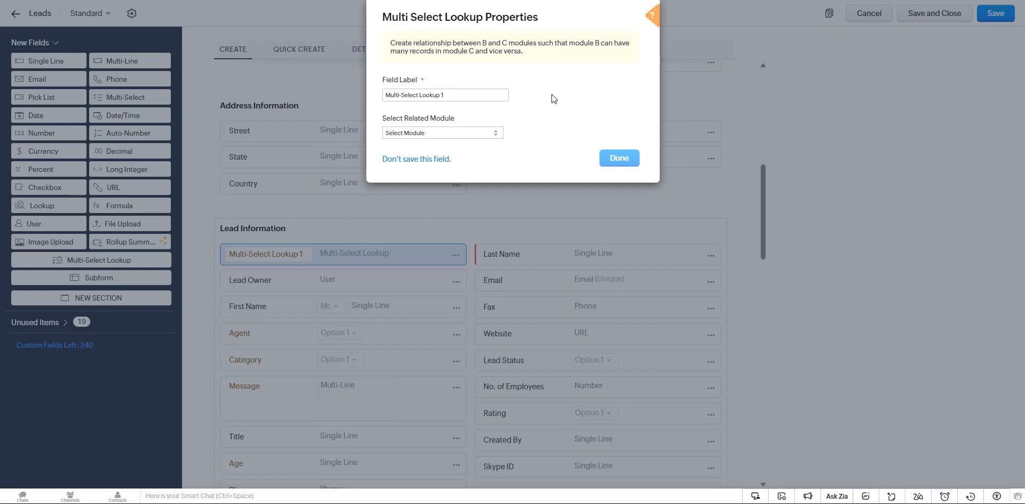
Set the related module of the new multi-select lookup field to Deals.
left_click(462, 130)
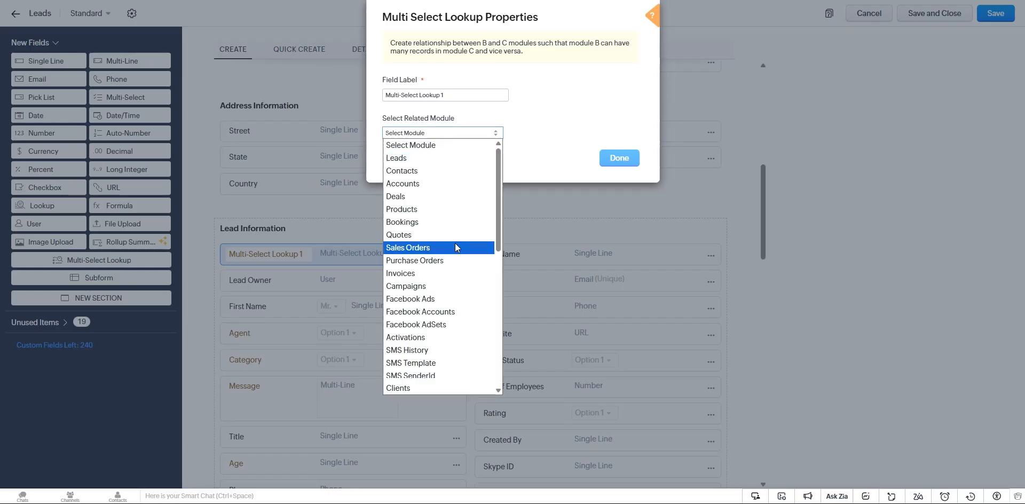
scroll(459, 246, "down", 5)
scroll(447, 284, "up", 2)
scroll(448, 290, "up", 5)
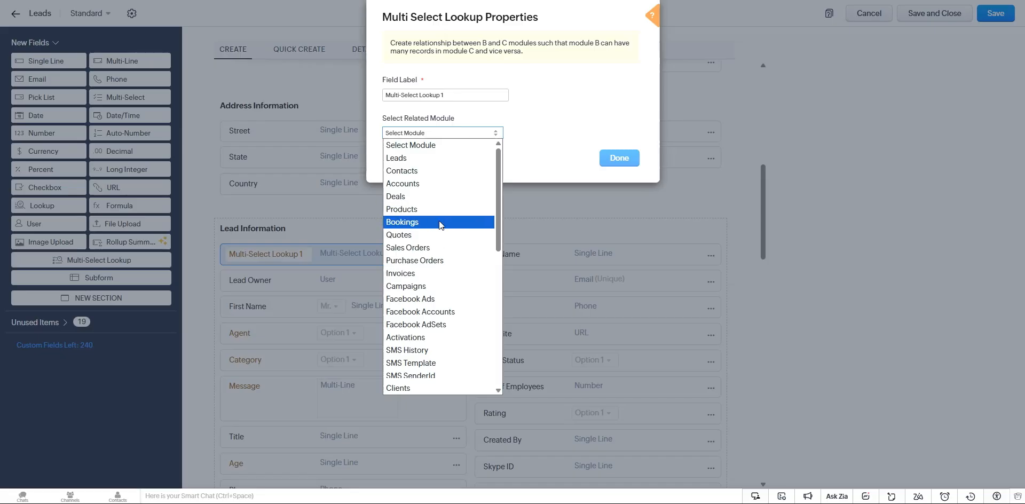
scroll(446, 244, "down", 5)
scroll(440, 314, "up", 5)
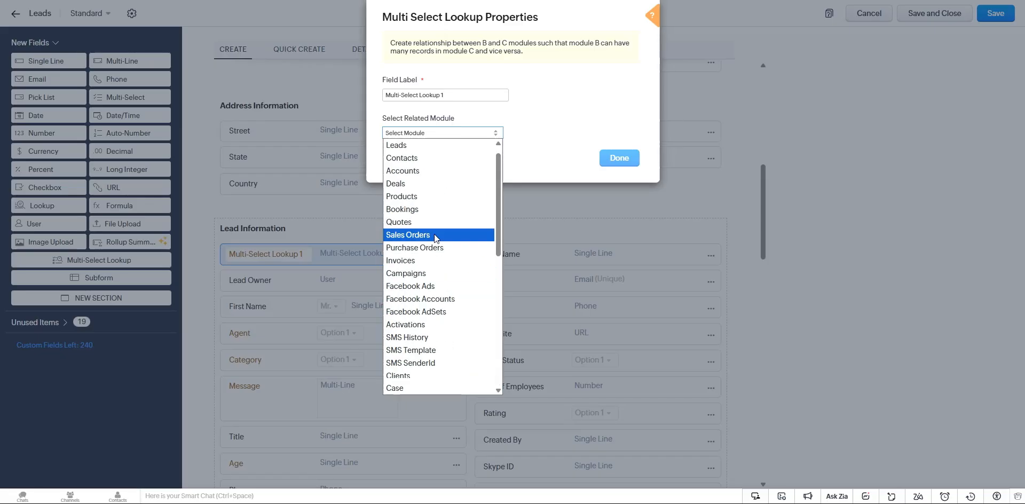
left_click(430, 183)
Label the multi-select lookup field Deal Multi Lookup.
left_click_drag(464, 95, 356, 96)
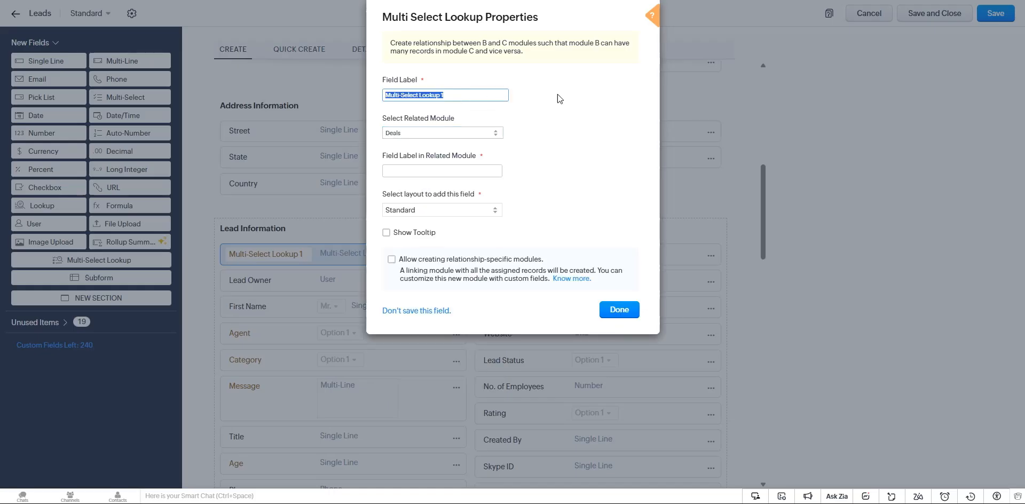
key("BackSpace")
type("Deal")
type(" Multi Look")
type("Up")
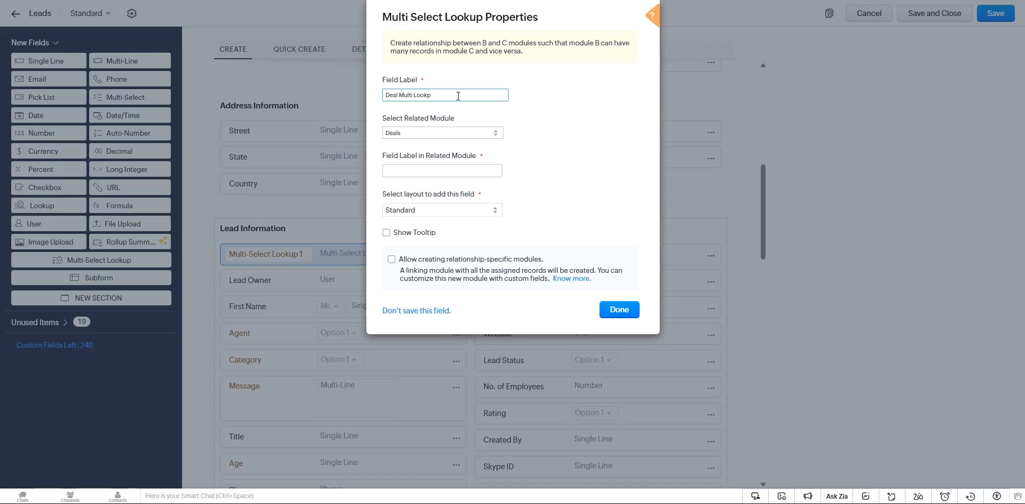
type("u")
Label the field in the related module Leads Multi Lookup, keep the Standard layout selected, and accept the lookup properties.
left_click(485, 166)
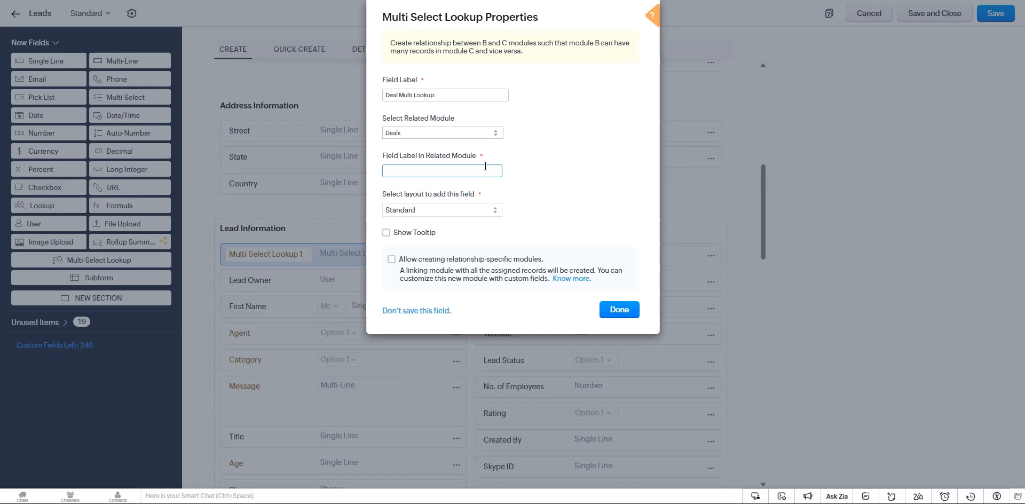
type("Leads Multi Lookup")
left_click(476, 215)
left_click(477, 213)
left_click(408, 214)
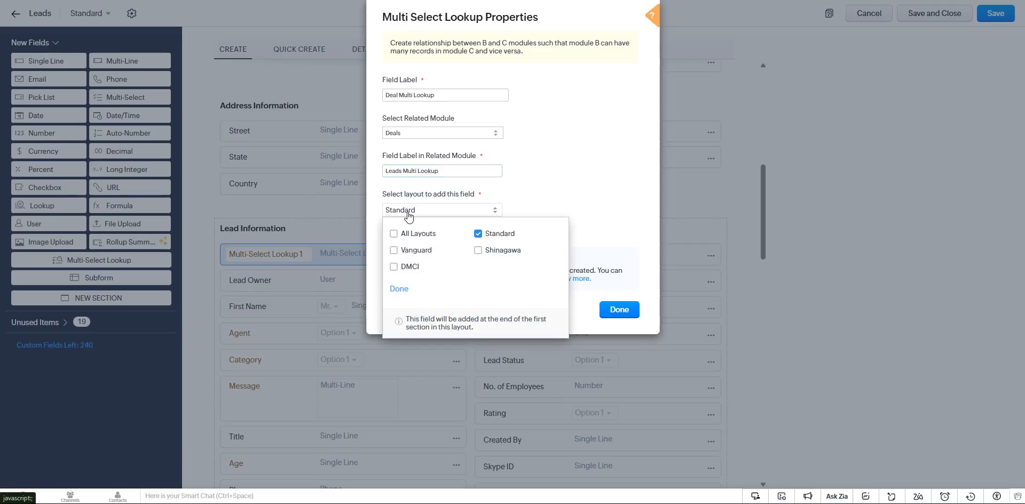
left_click(465, 212)
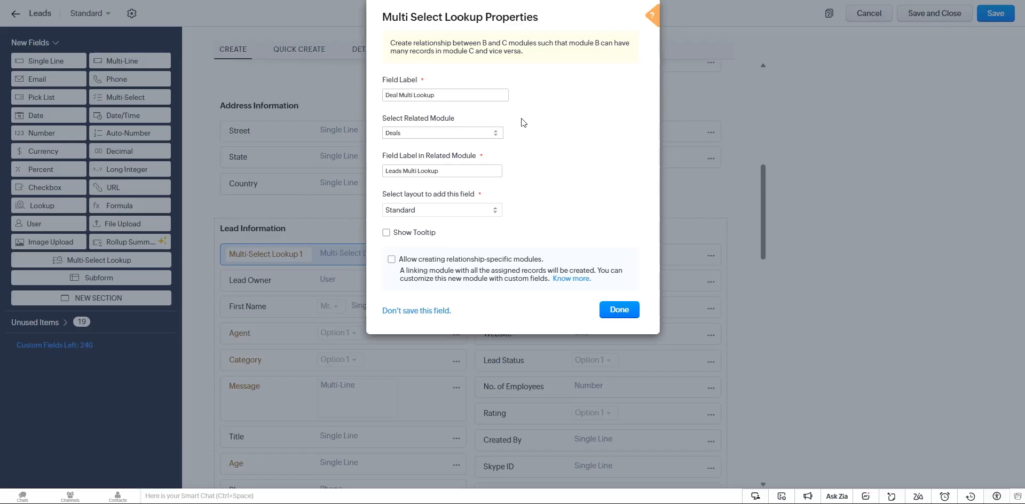
left_click(620, 310)
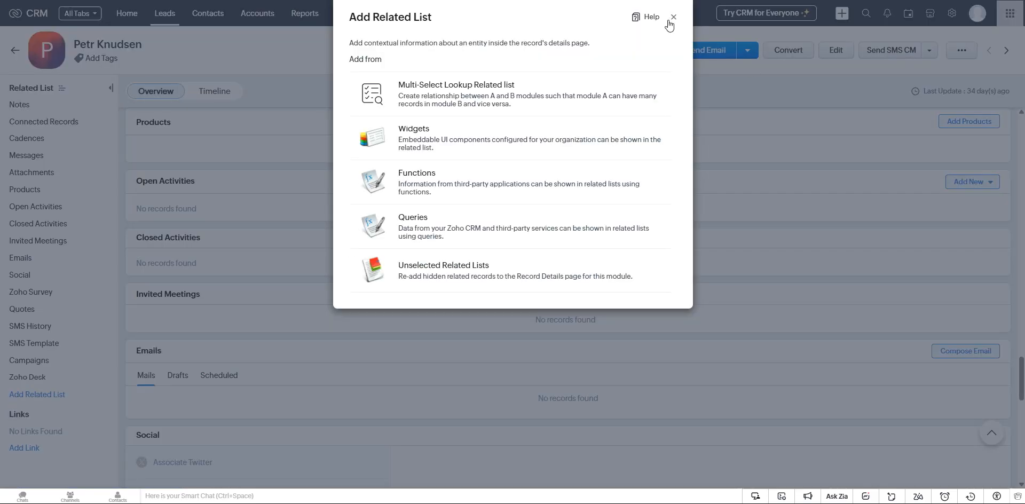
Close the related list options and open the lead for editing at its Lead Information section.
left_click(671, 18)
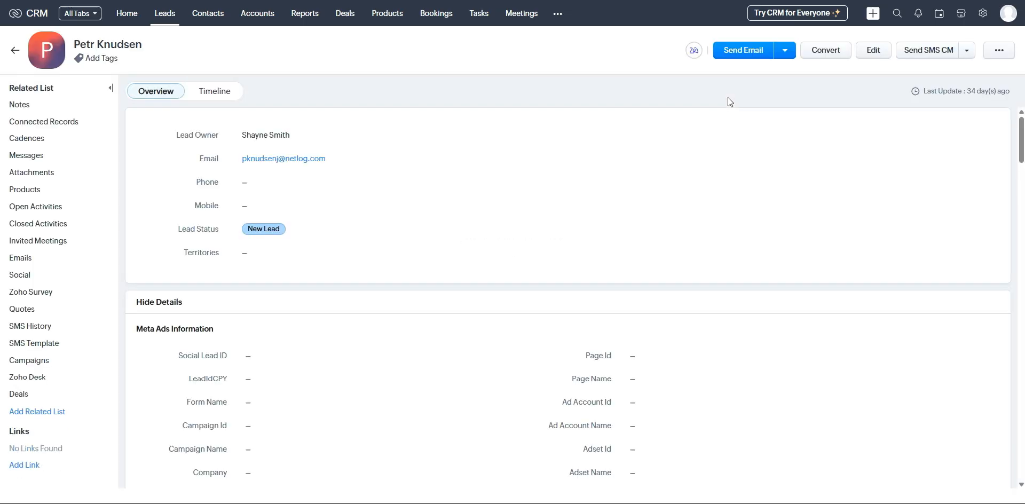
scroll(575, 305, "down", 1)
left_click(869, 51)
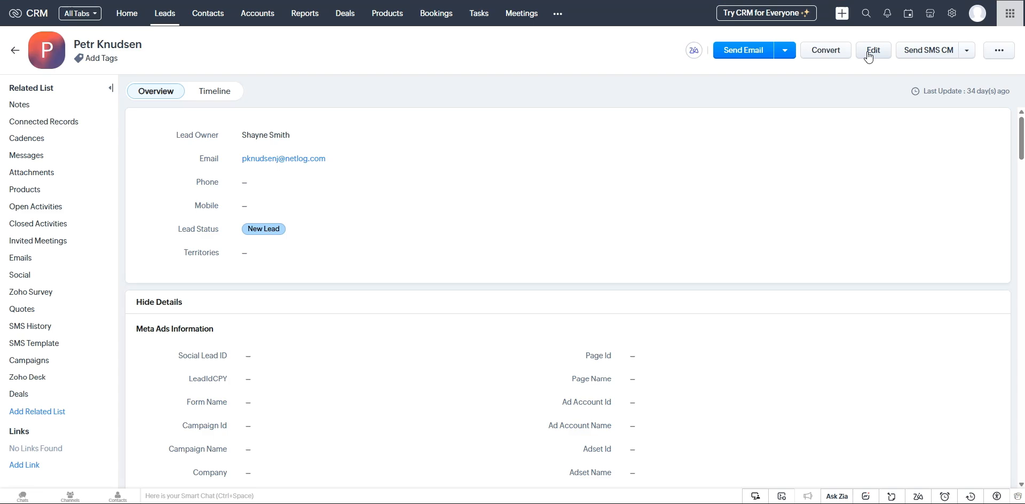
scroll(401, 300, "down", 3)
scroll(402, 300, "down", 5)
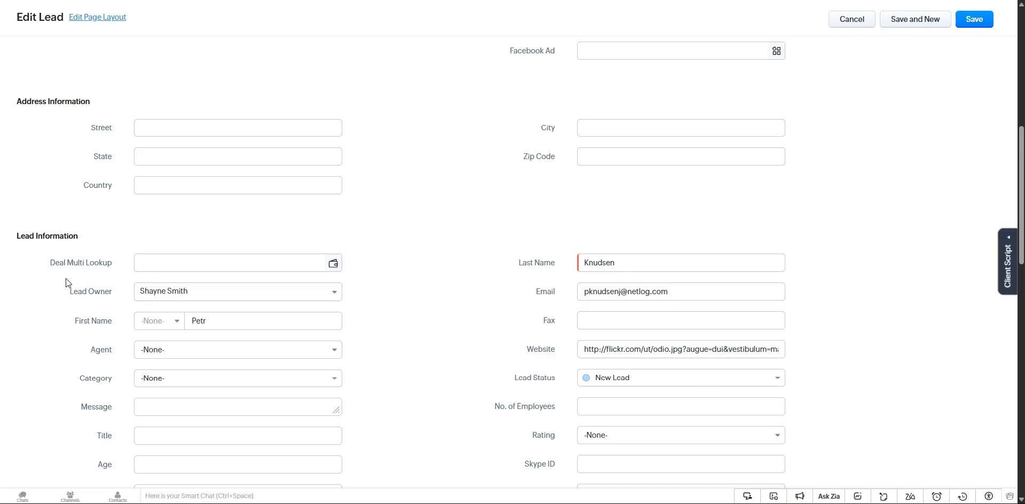
Assign Deal Test Record 2021 - 2 and Deal Test Record 2021 - 1 to the lead's Deal Multi Lookup field.
left_click(209, 265)
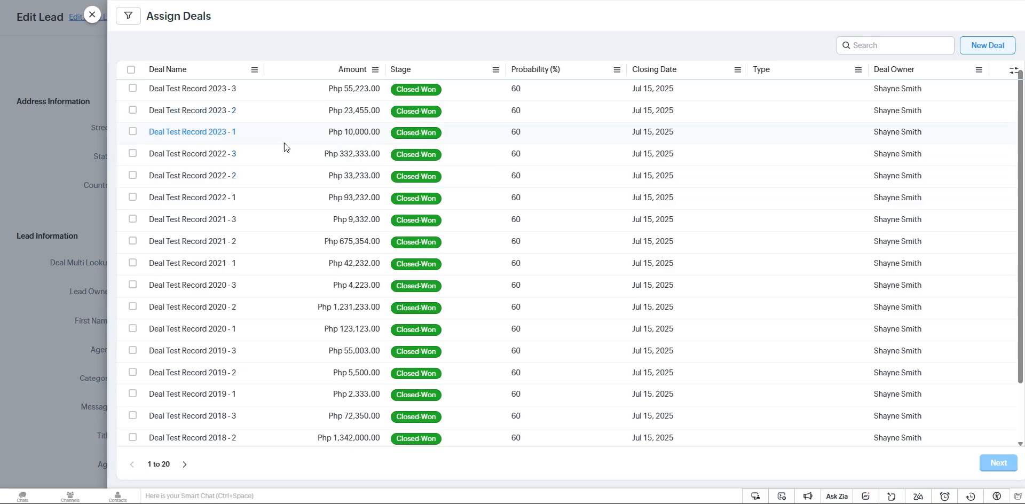
scroll(290, 284, "down", 3)
scroll(401, 325, "up", 3)
scroll(475, 304, "down", 2)
scroll(478, 303, "up", 2)
left_click(133, 241)
left_click(132, 263)
left_click(992, 463)
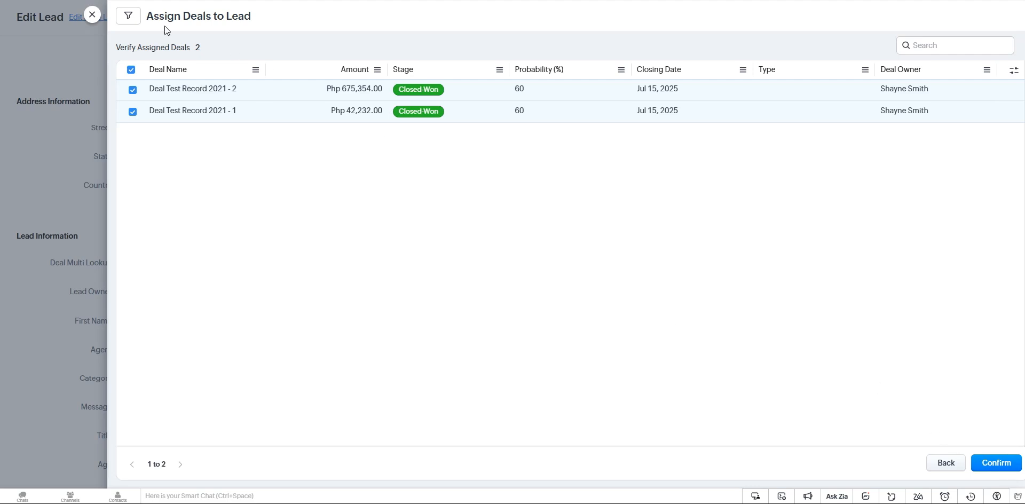
left_click(1000, 463)
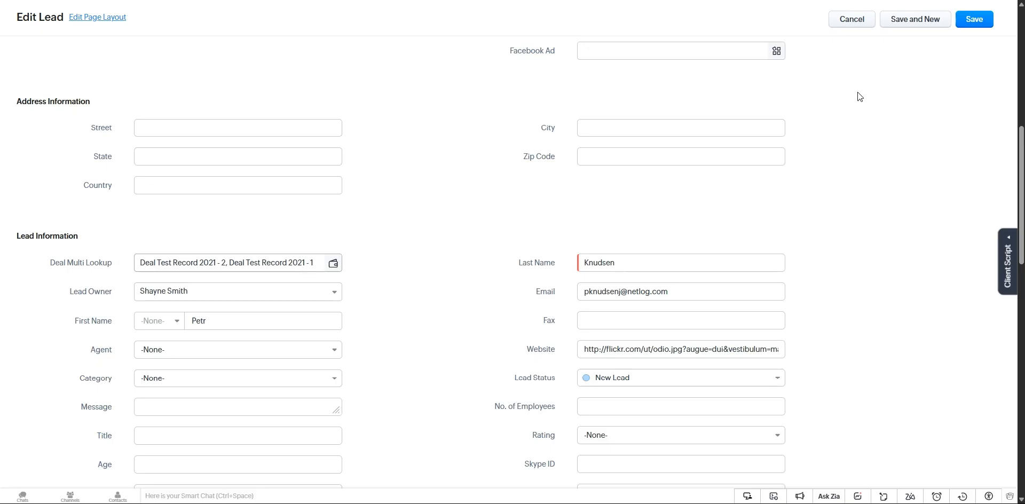
Save the lead and check the Deal Multi Lookup field in its saved details.
left_click(963, 23)
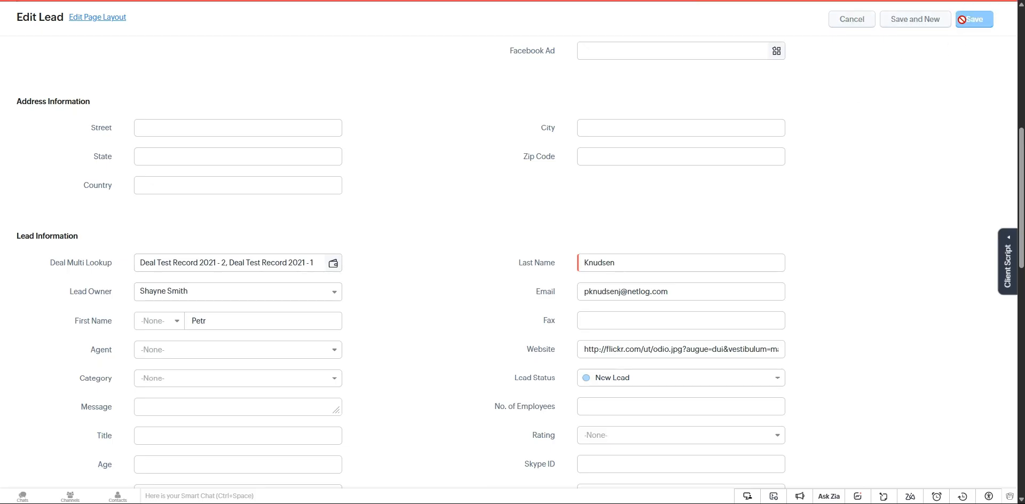
right_click(962, 21)
left_click(604, 92)
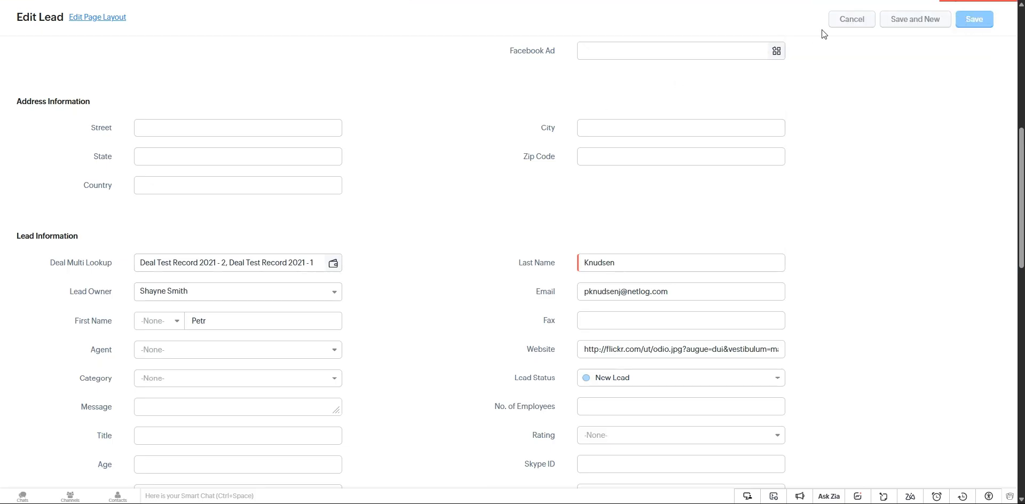
scroll(406, 256, "down", 7)
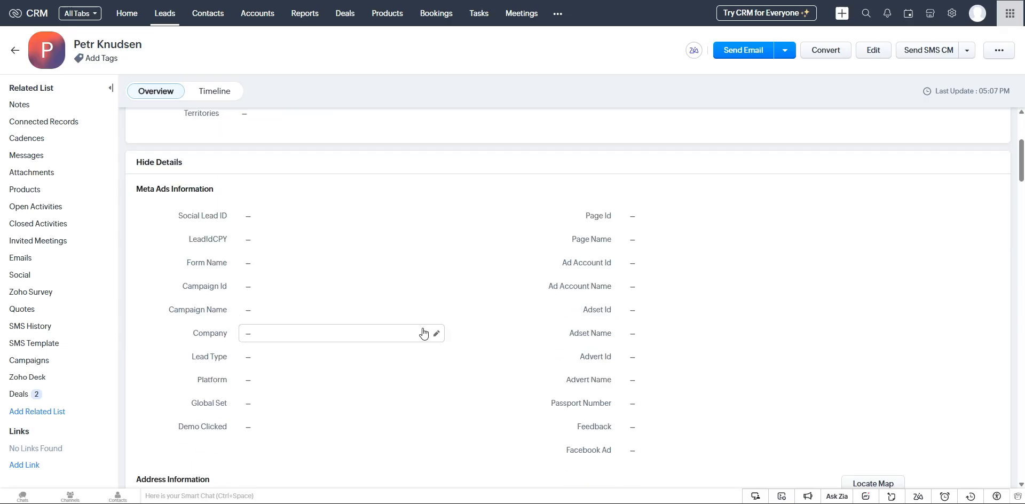
scroll(421, 334, "down", 1)
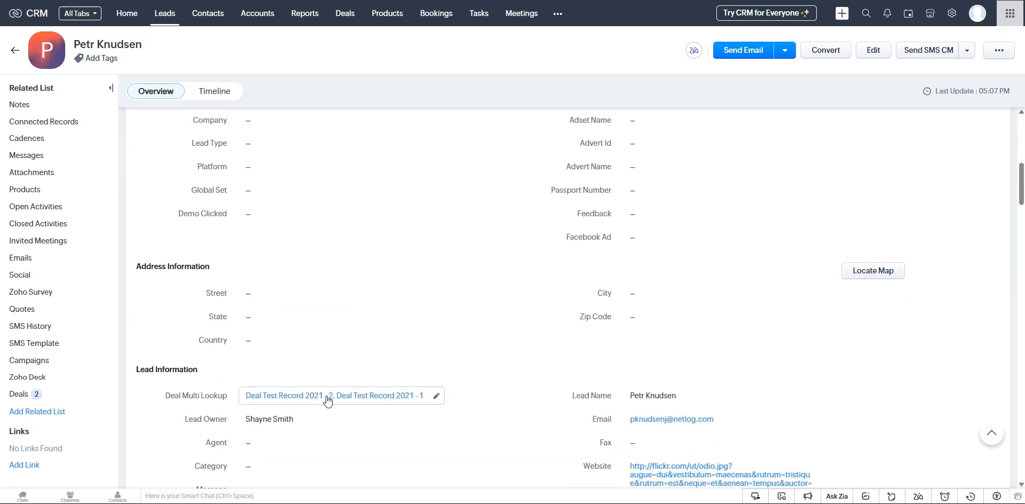